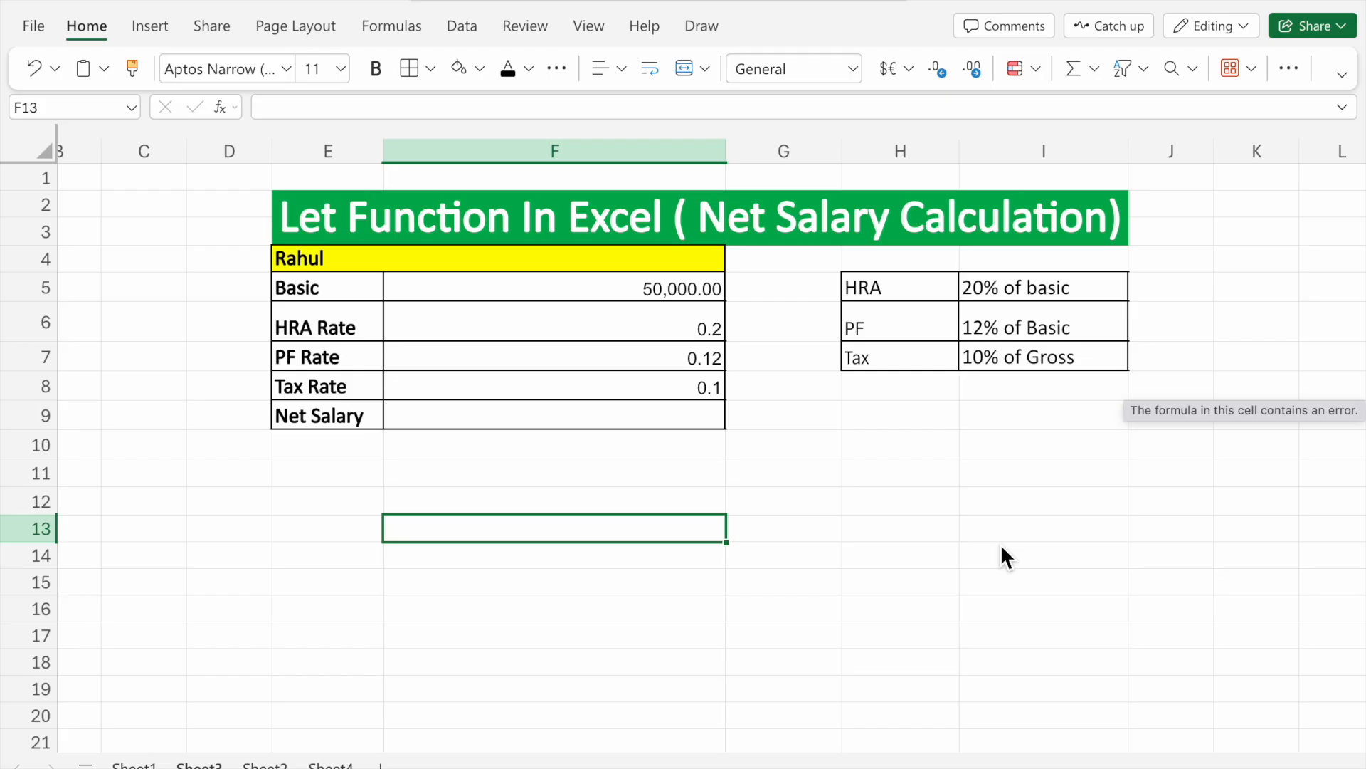
left_click(363, 287)
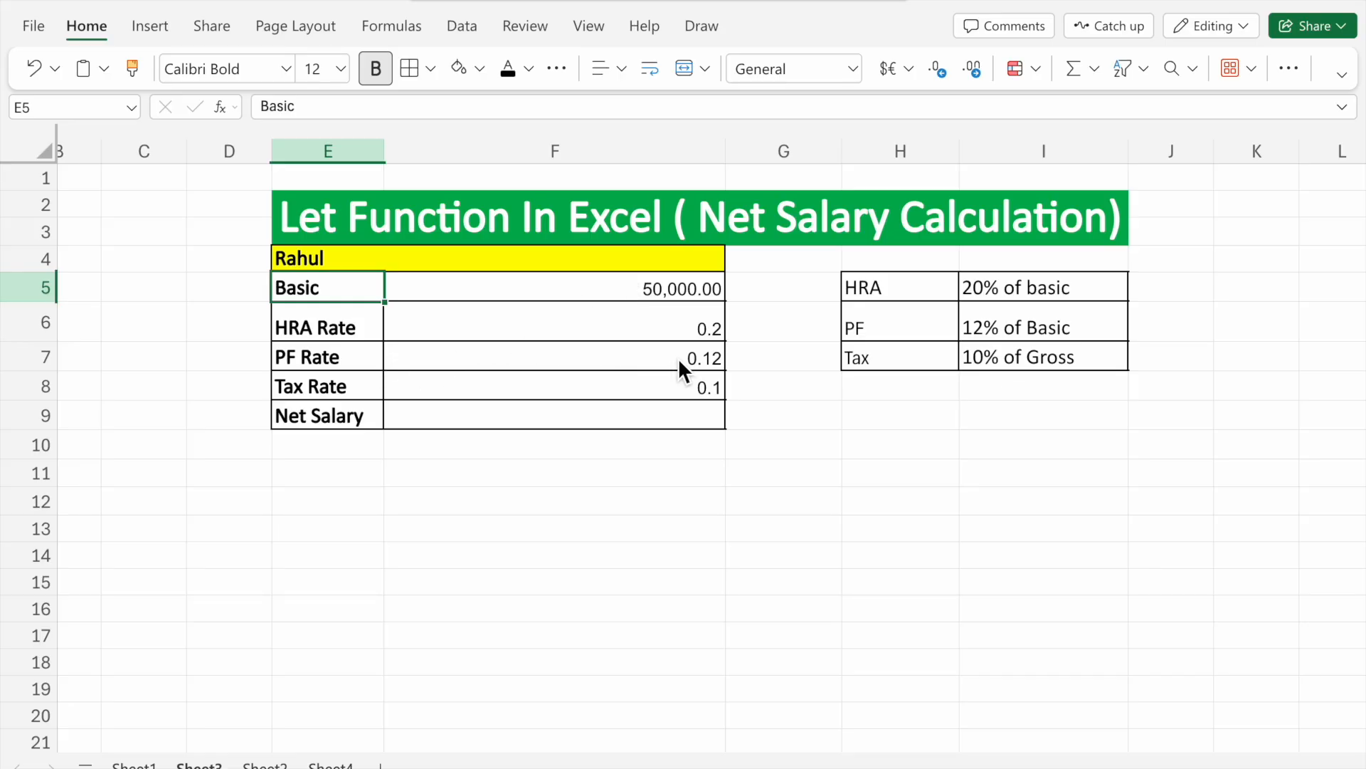
left_click(945, 358)
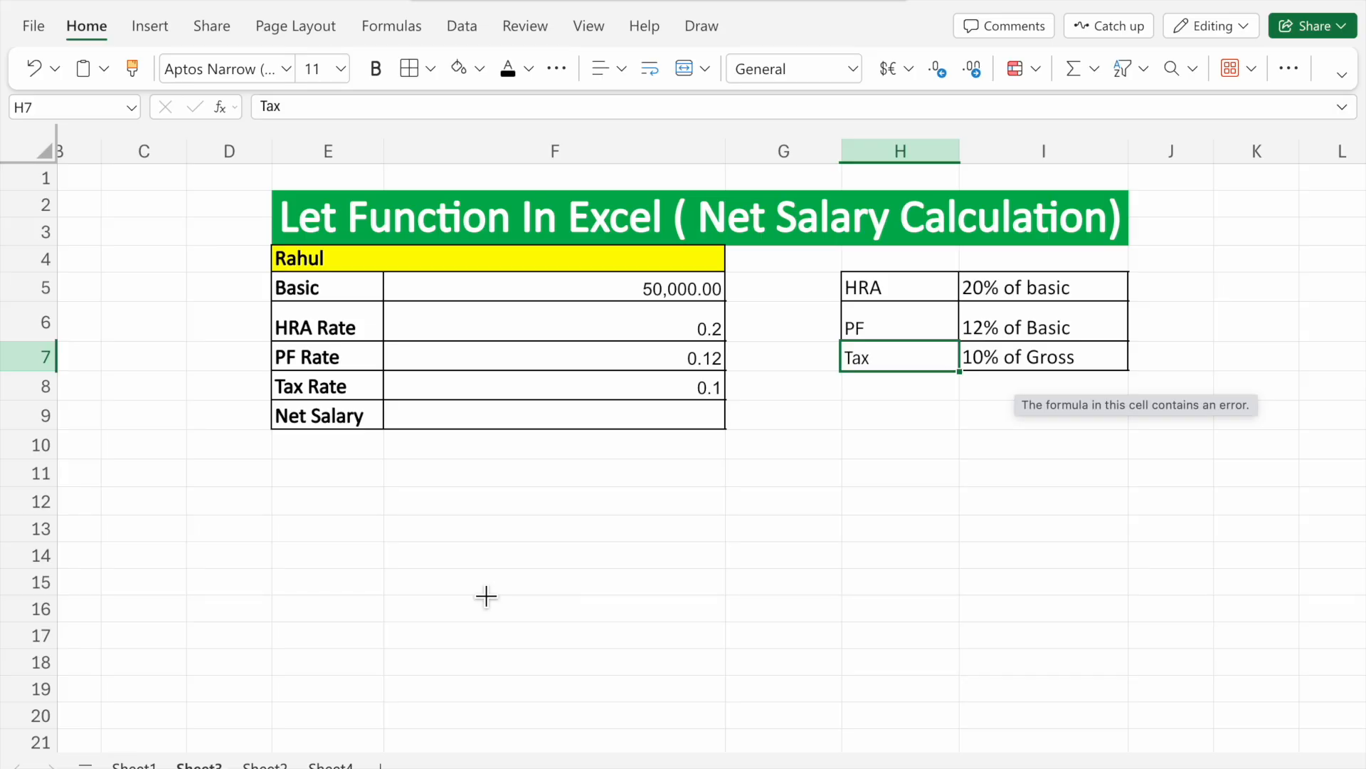
left_click(475, 456)
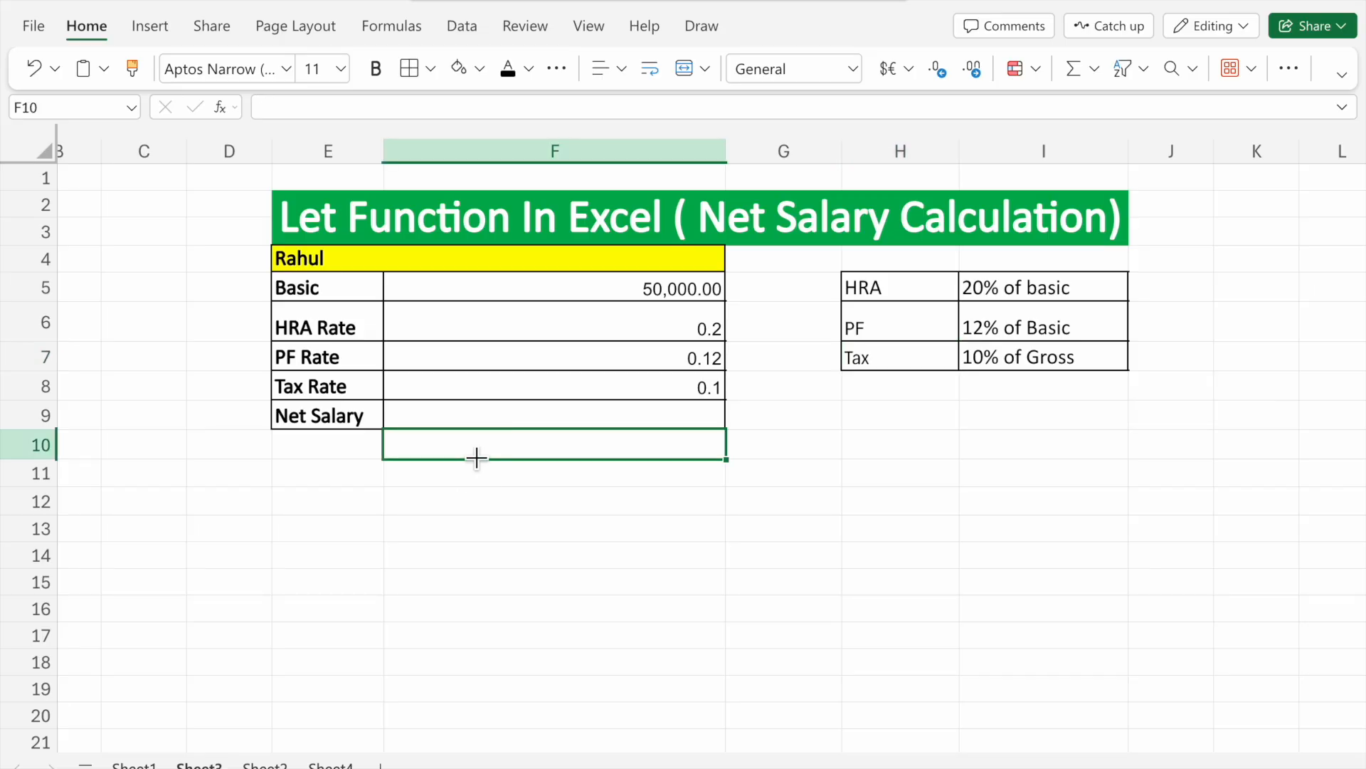
left_click(488, 420)
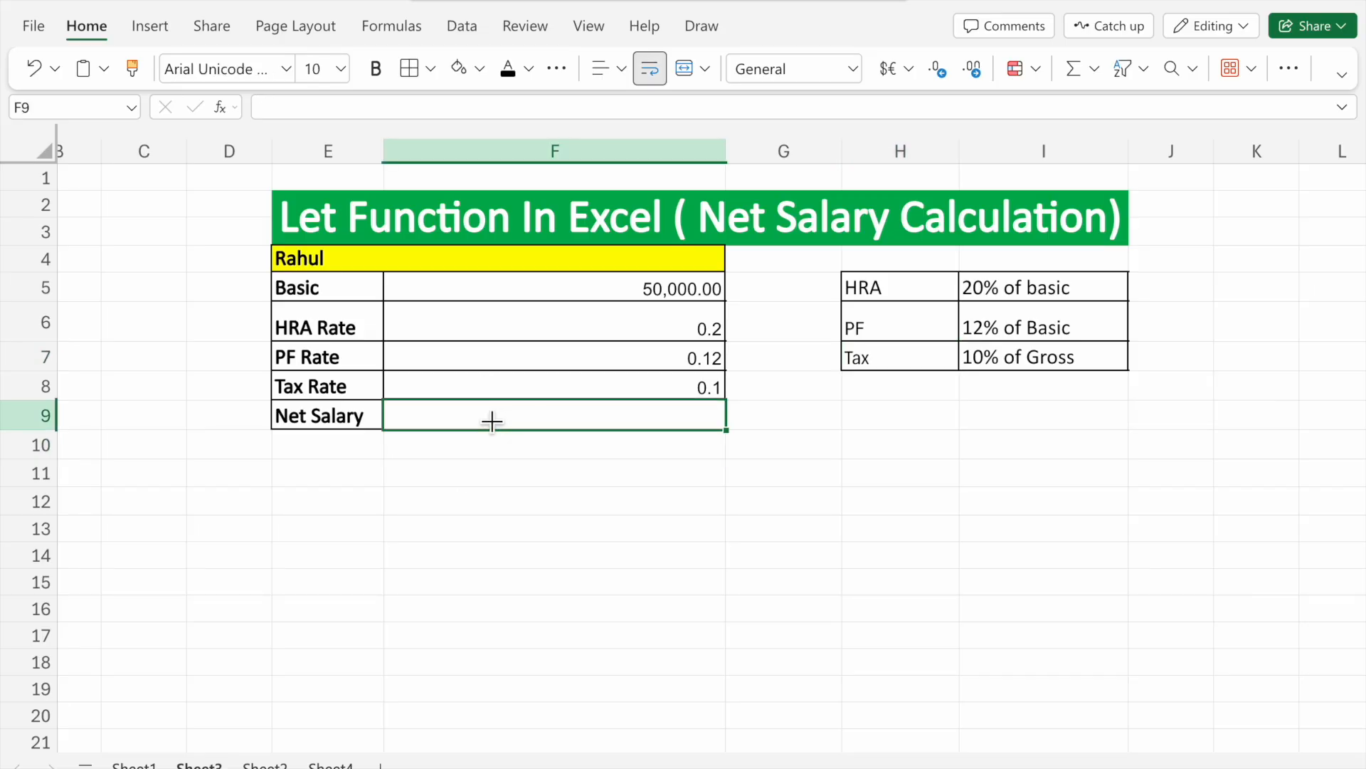
left_click(483, 448)
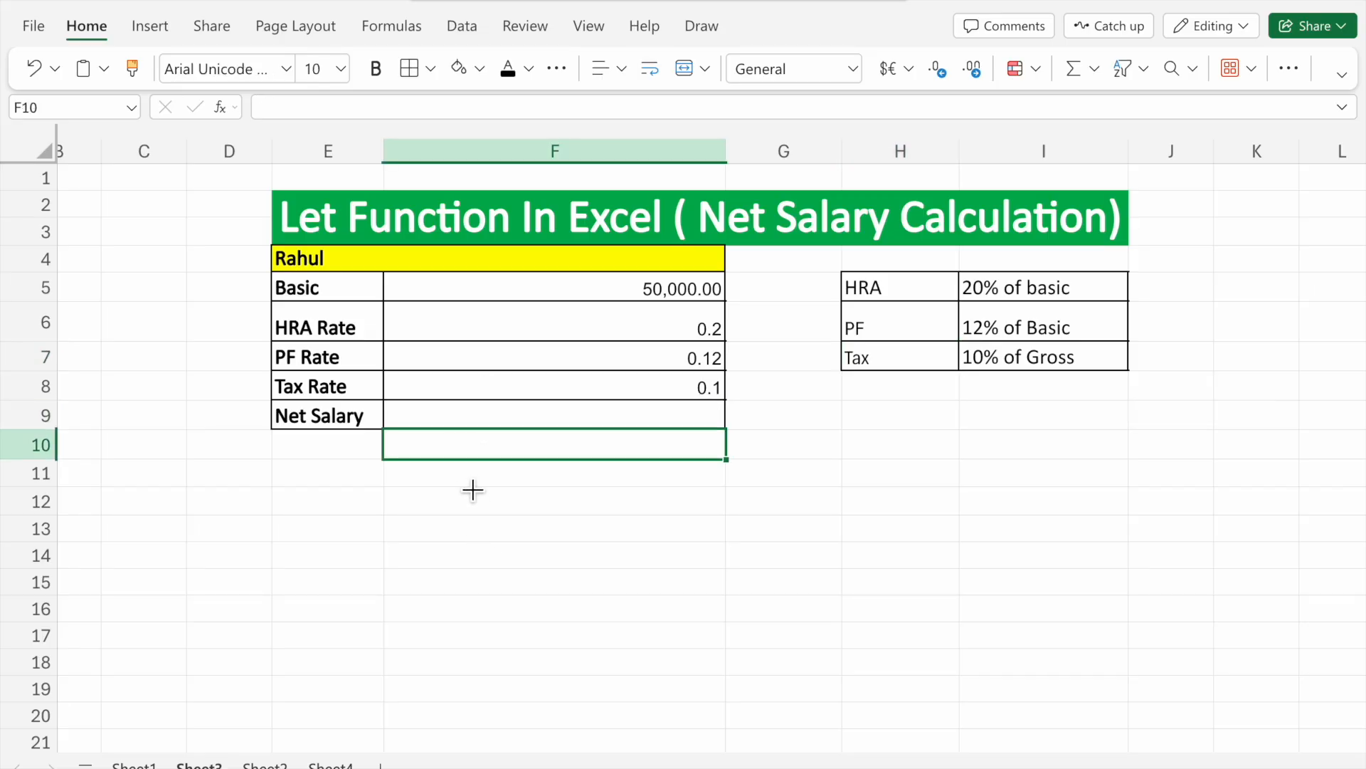
Step: Start a LET formula in cell F11 and define the name basic as the Basic amount in F5
left_click(471, 489)
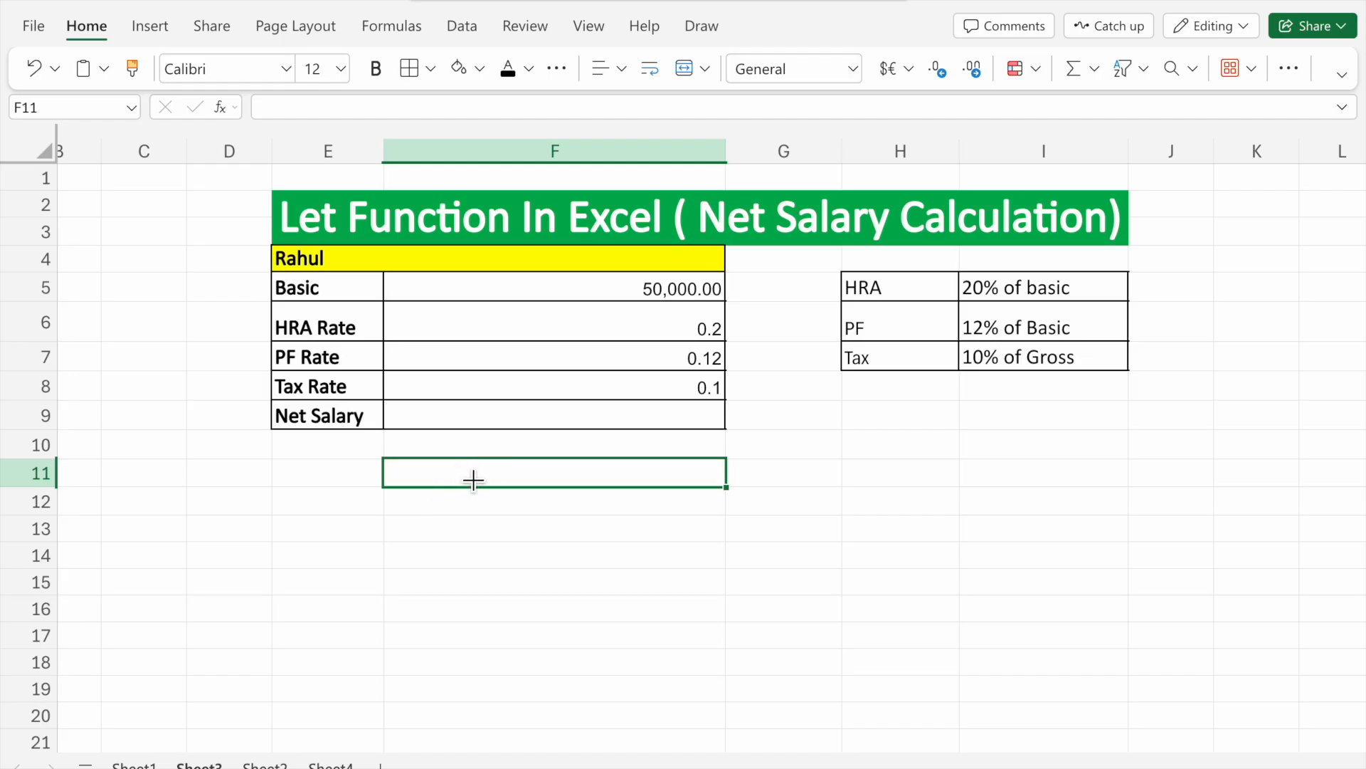
type("=")
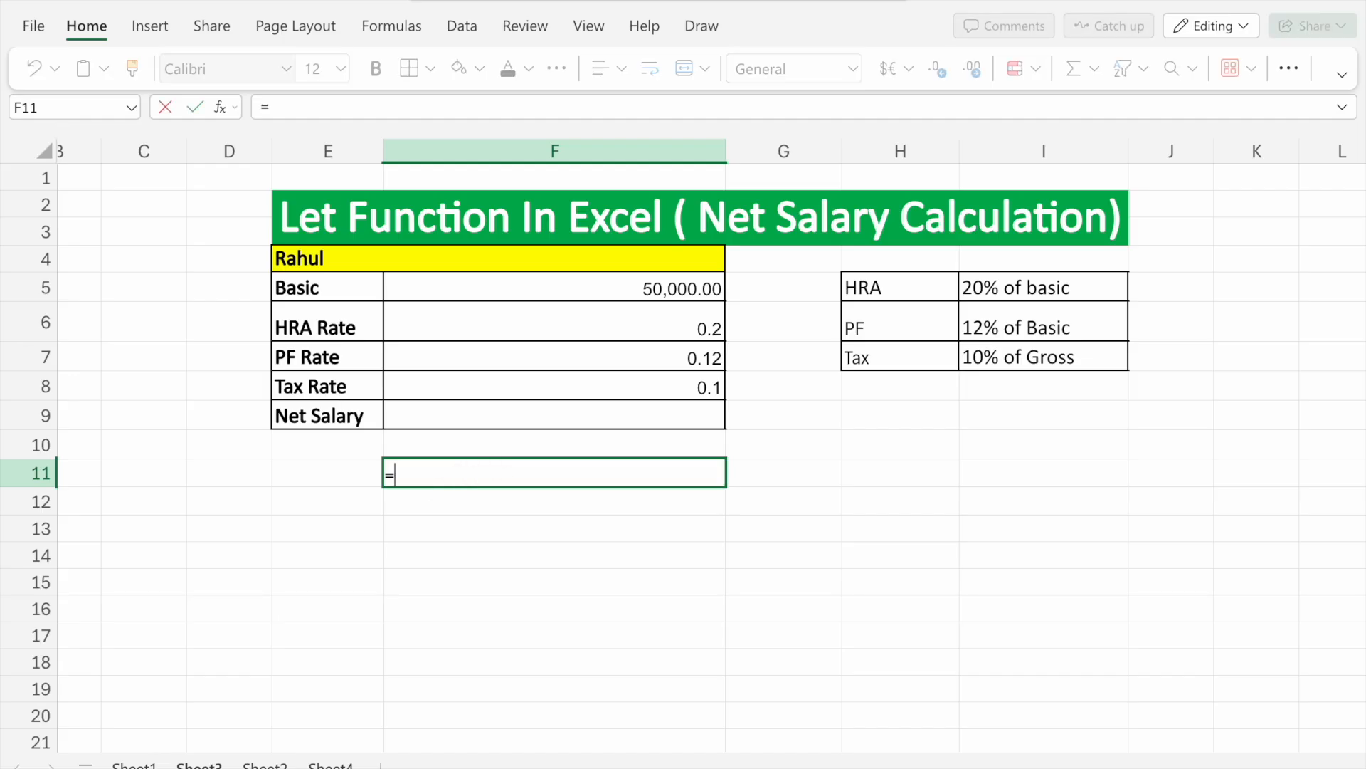
type("let")
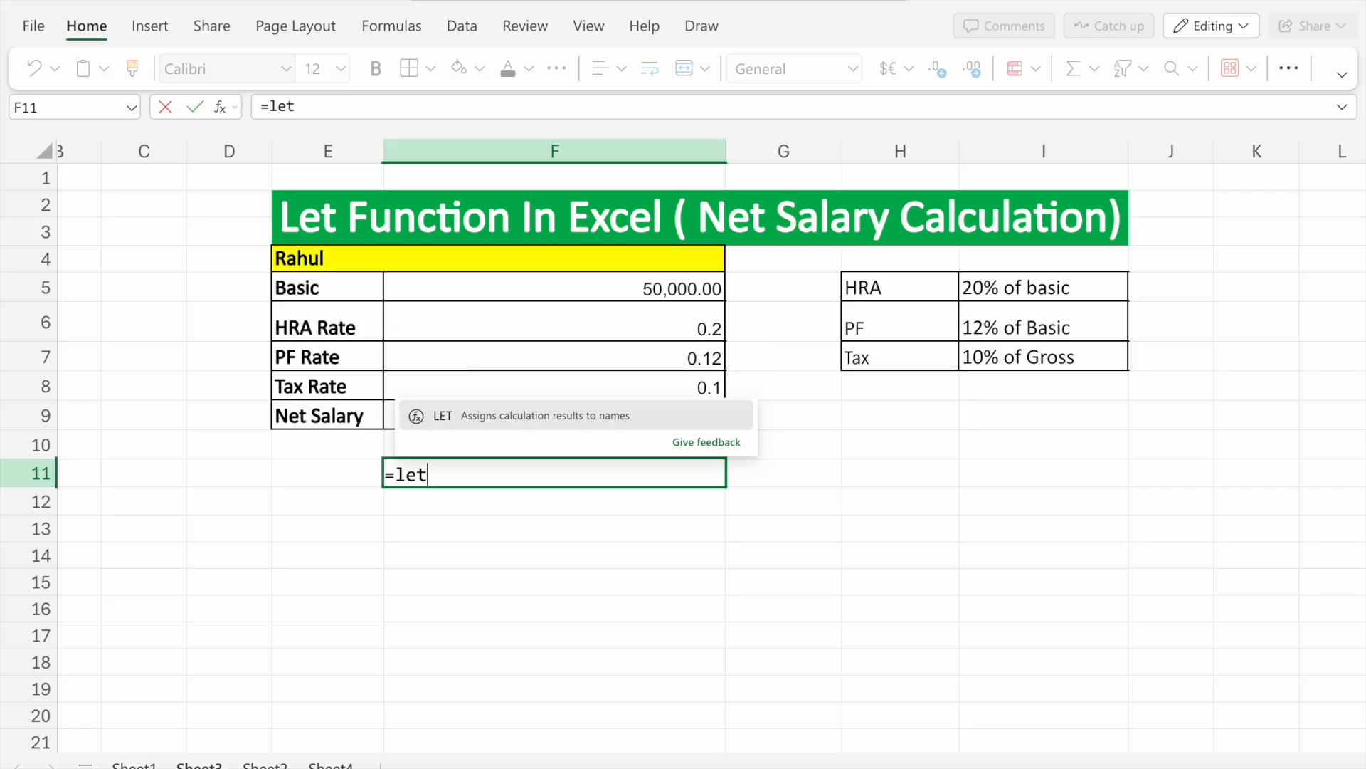
left_click(498, 420)
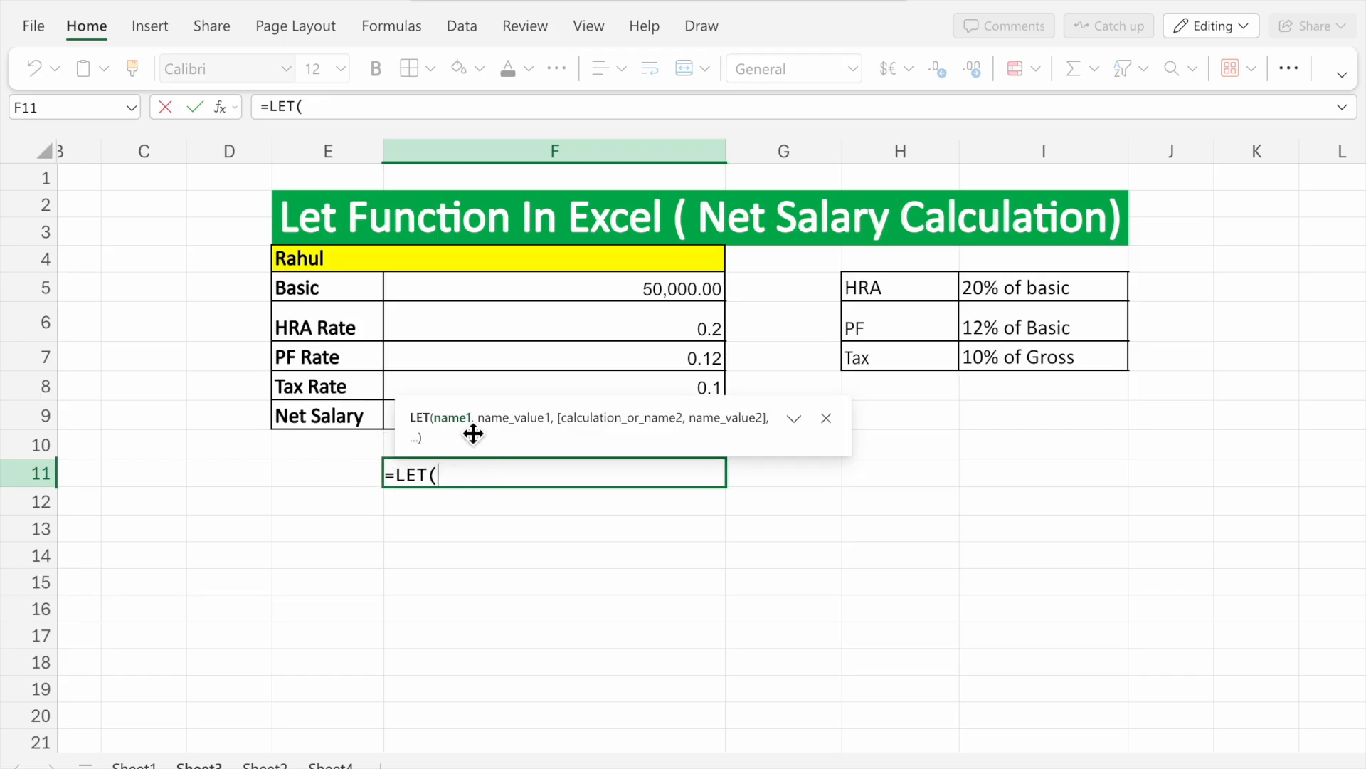
scroll(524, 329, "down", 2)
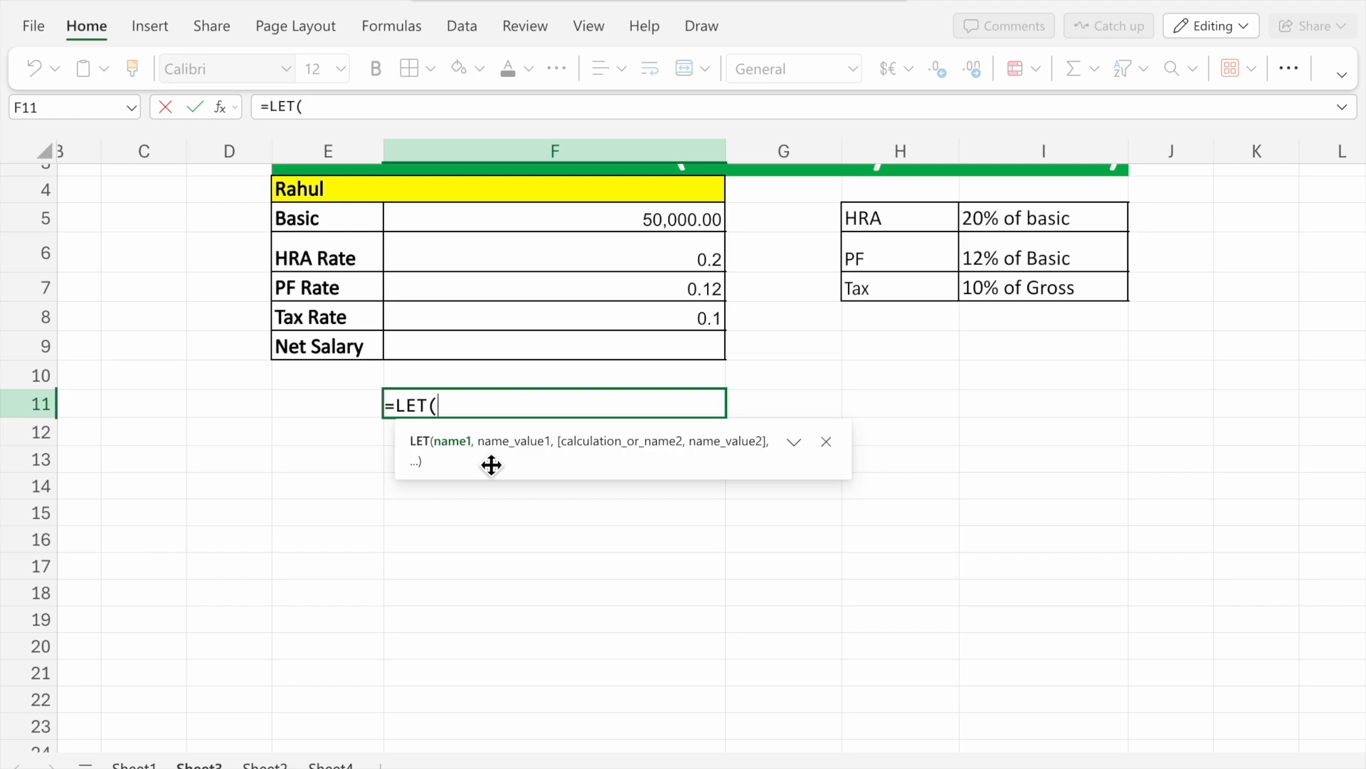
type("basic,")
left_click(654, 222)
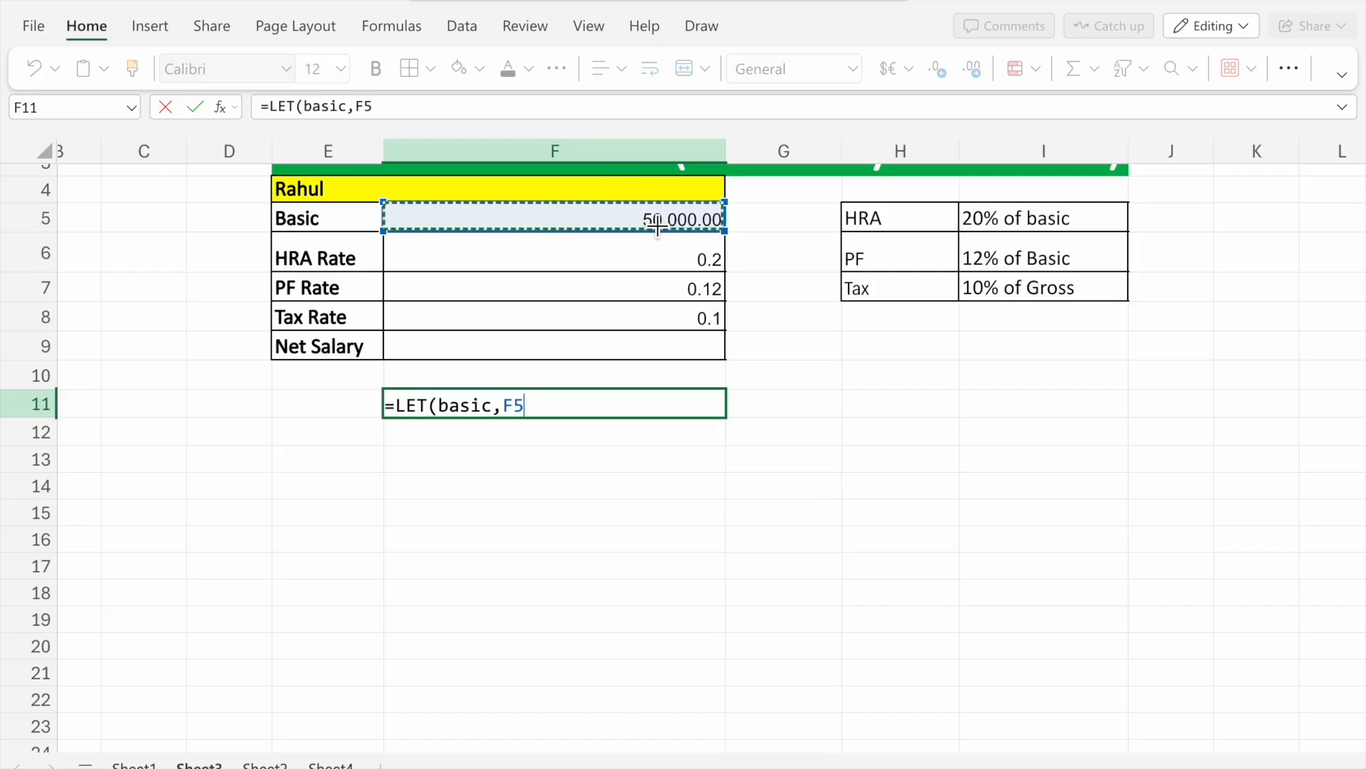
type(",")
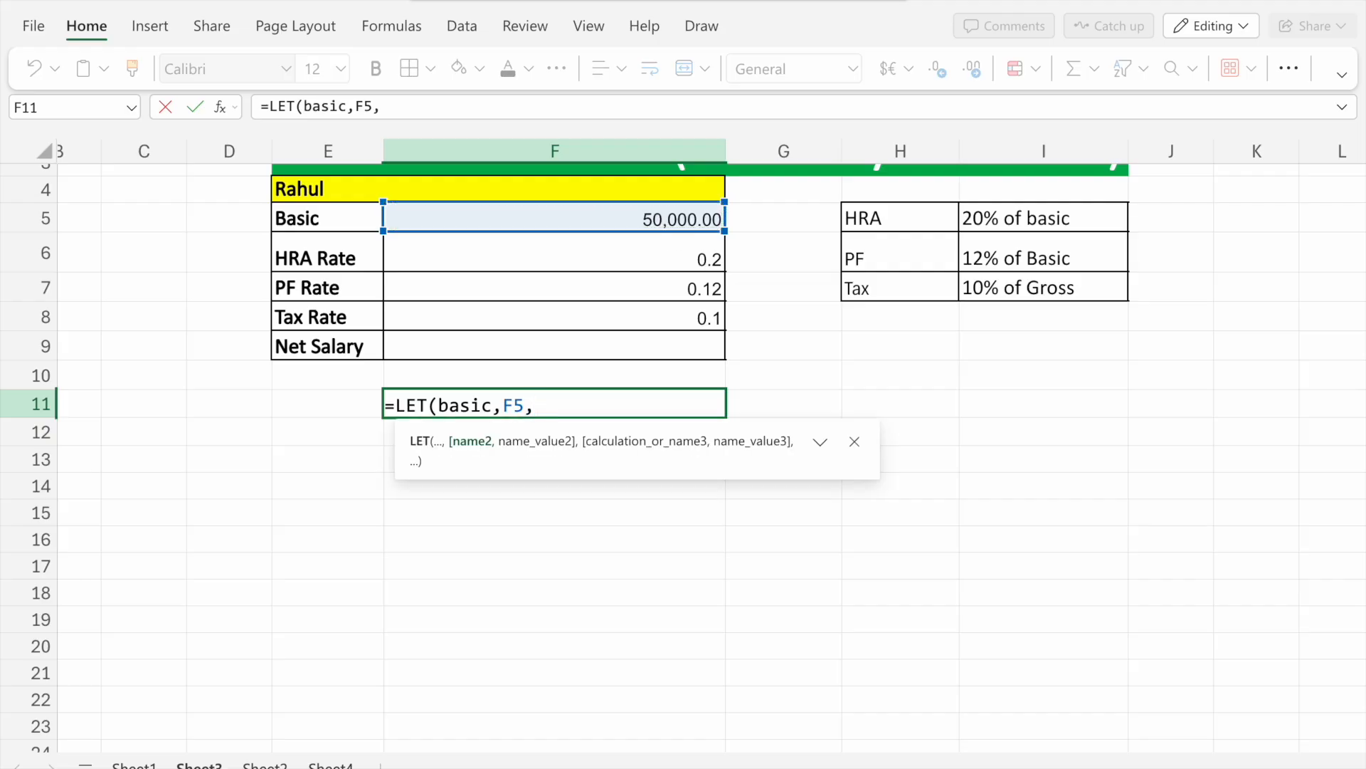
Step: Add the name hrarate to the LET formula, referring to the HRA Rate in F6
type("hrarate")
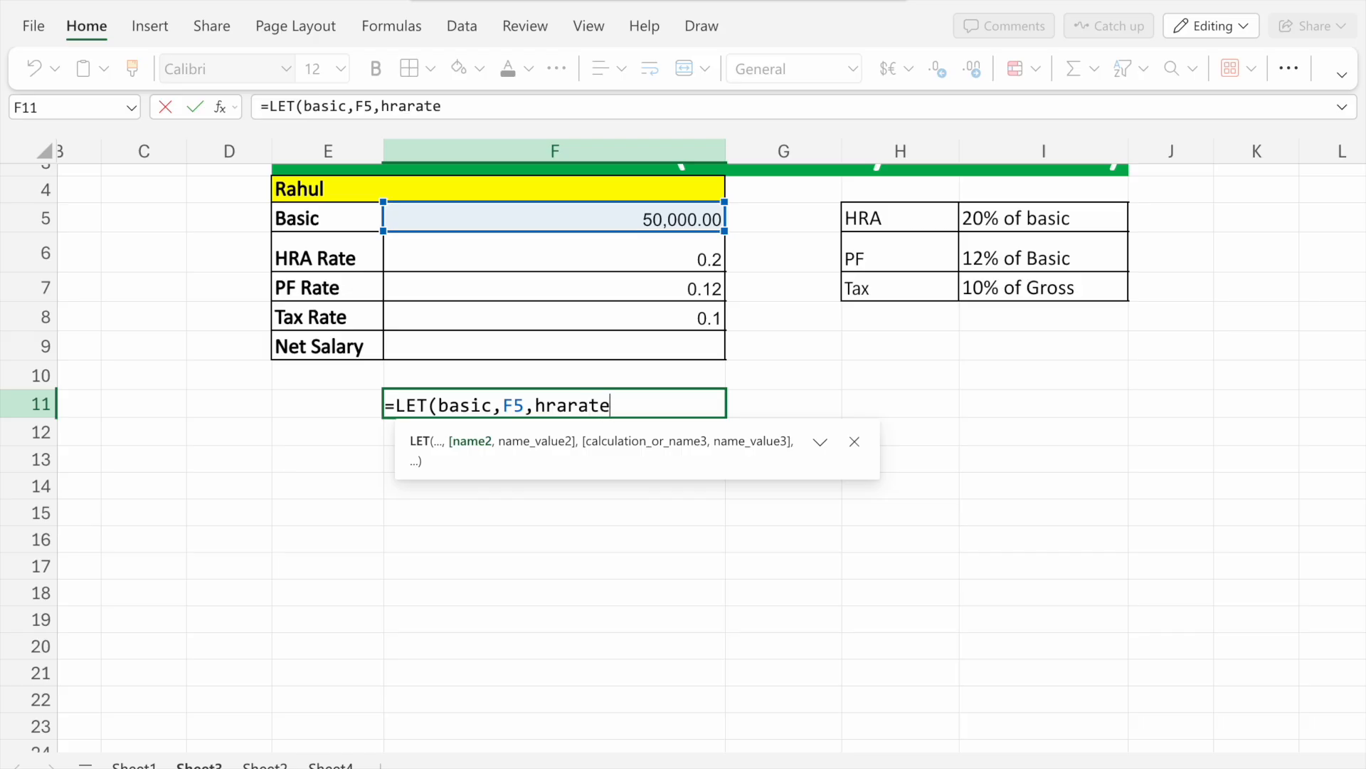
type(",")
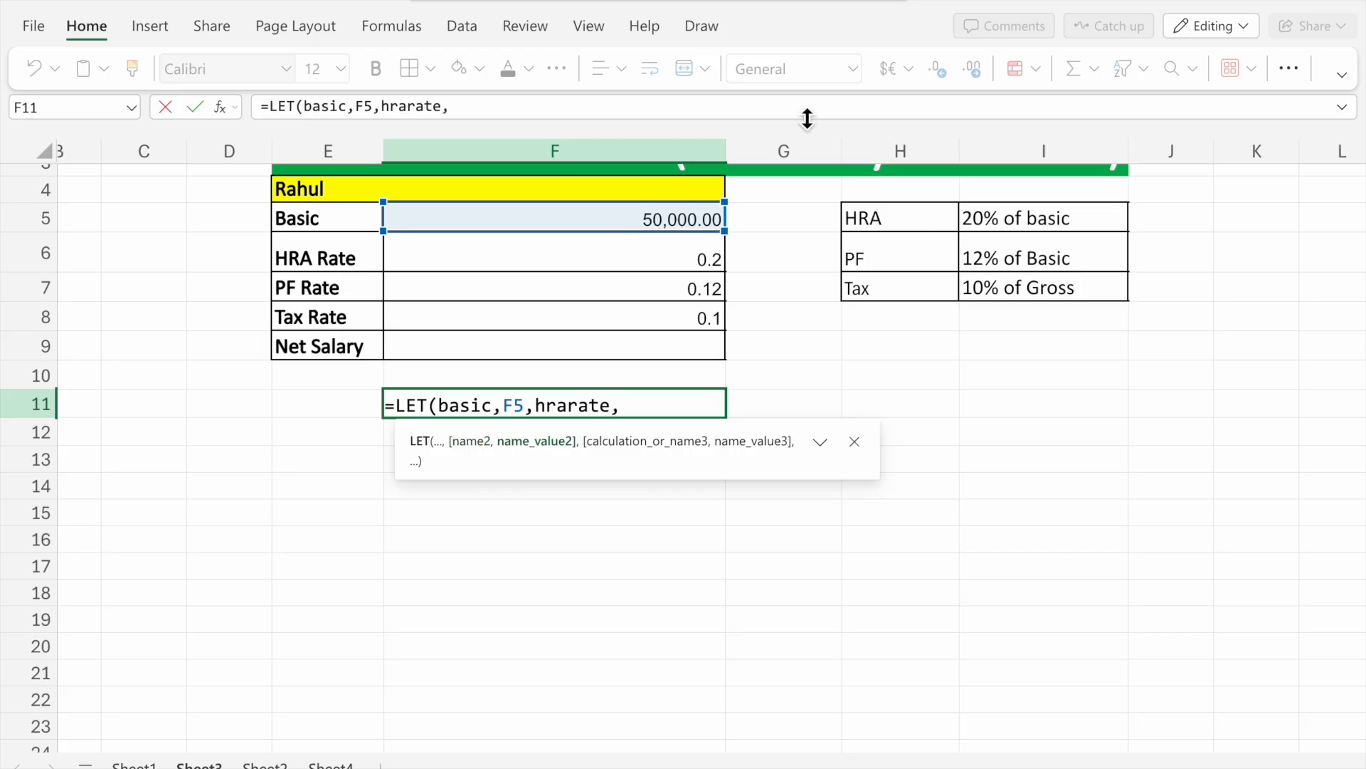
left_click(699, 264)
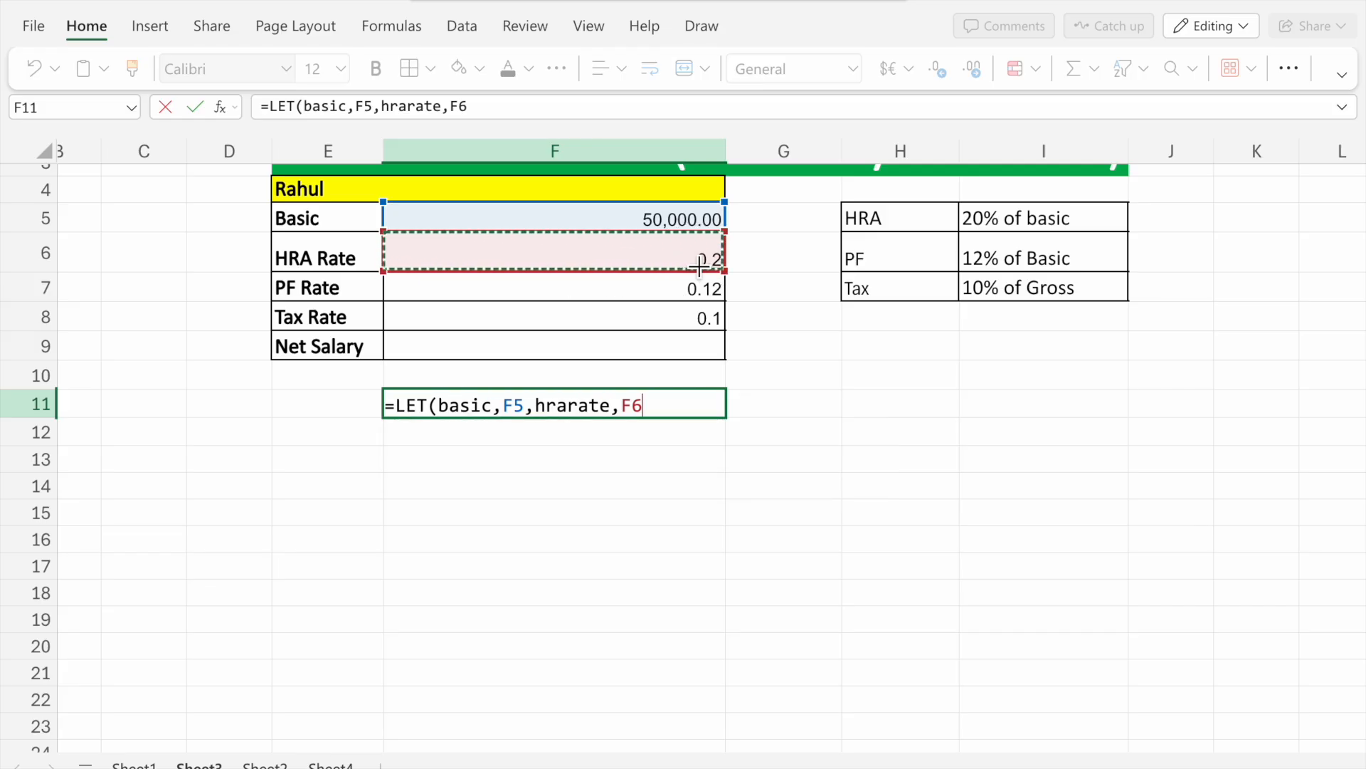
type(",")
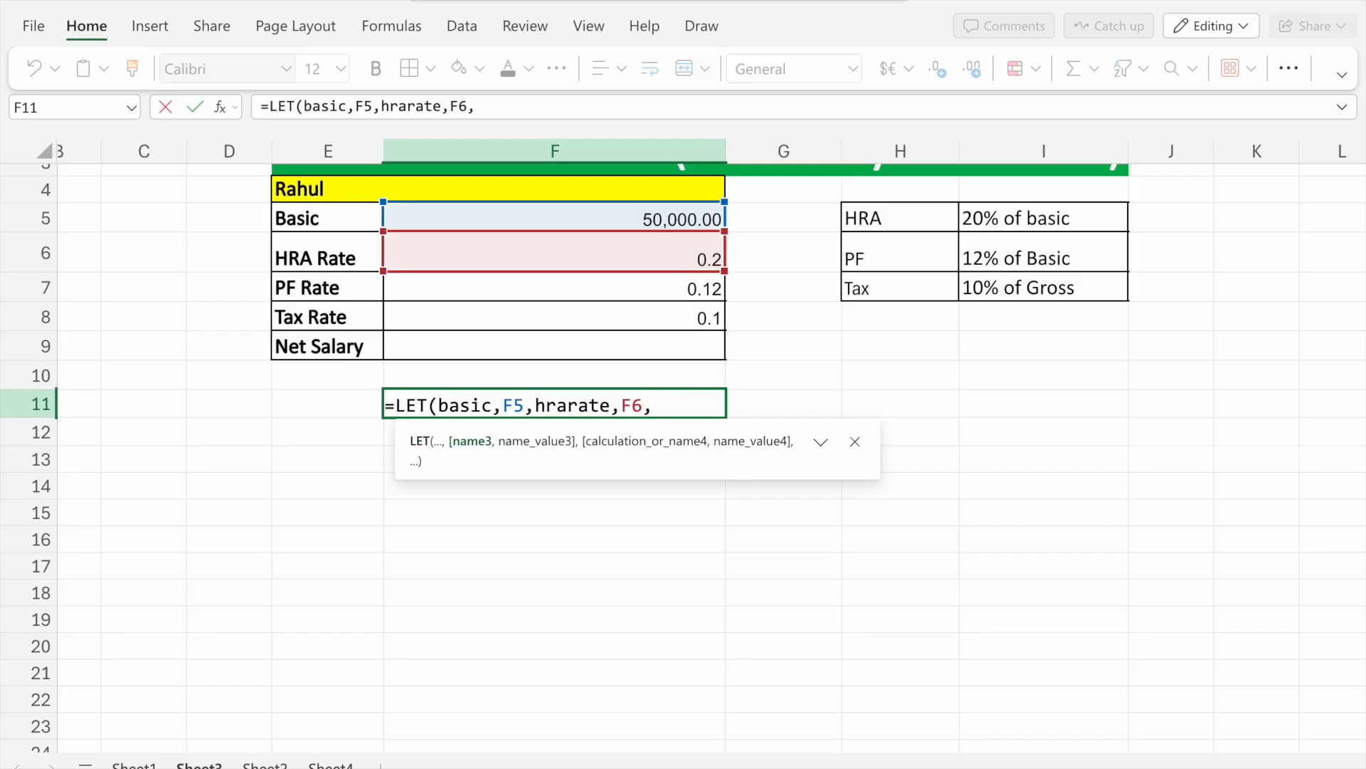
Step: Add the name pfrate to the LET formula, referring to the PF Rate in F7
type("pf")
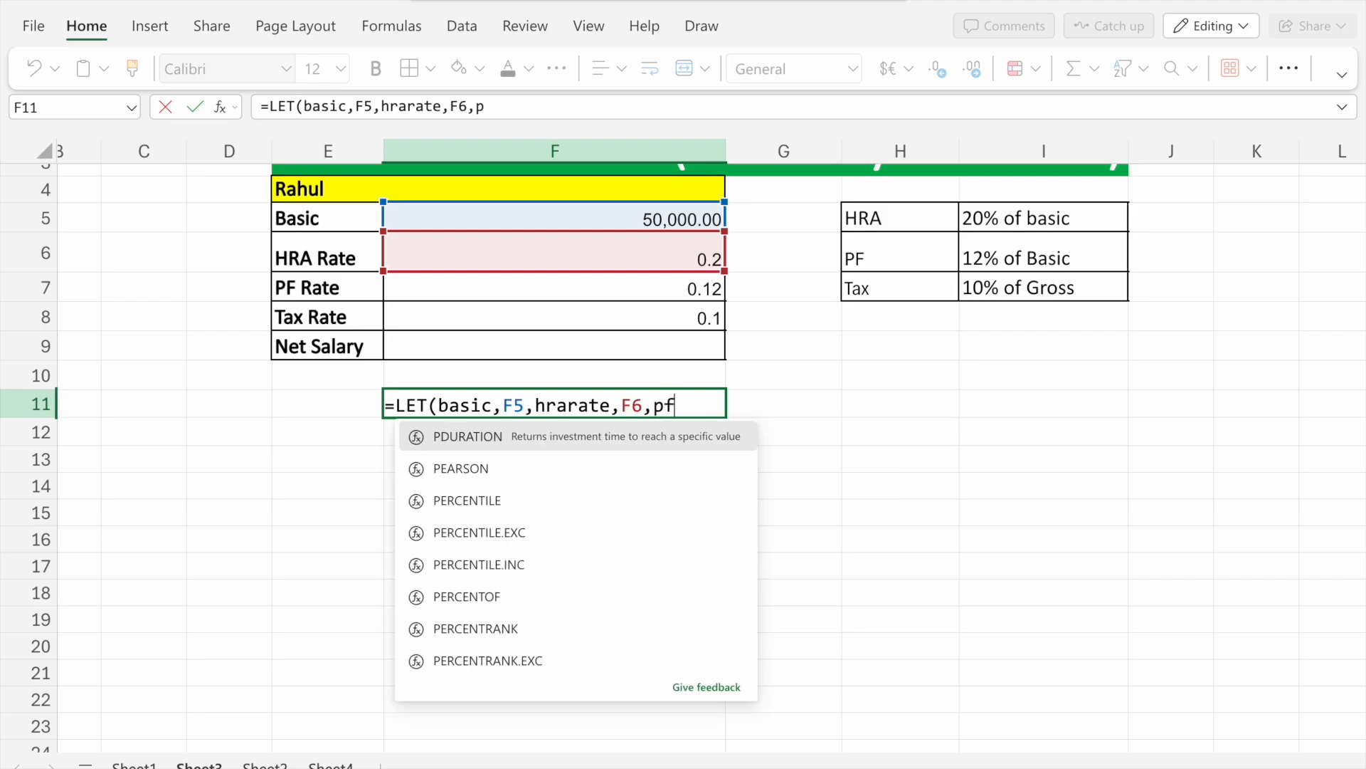
type("rate")
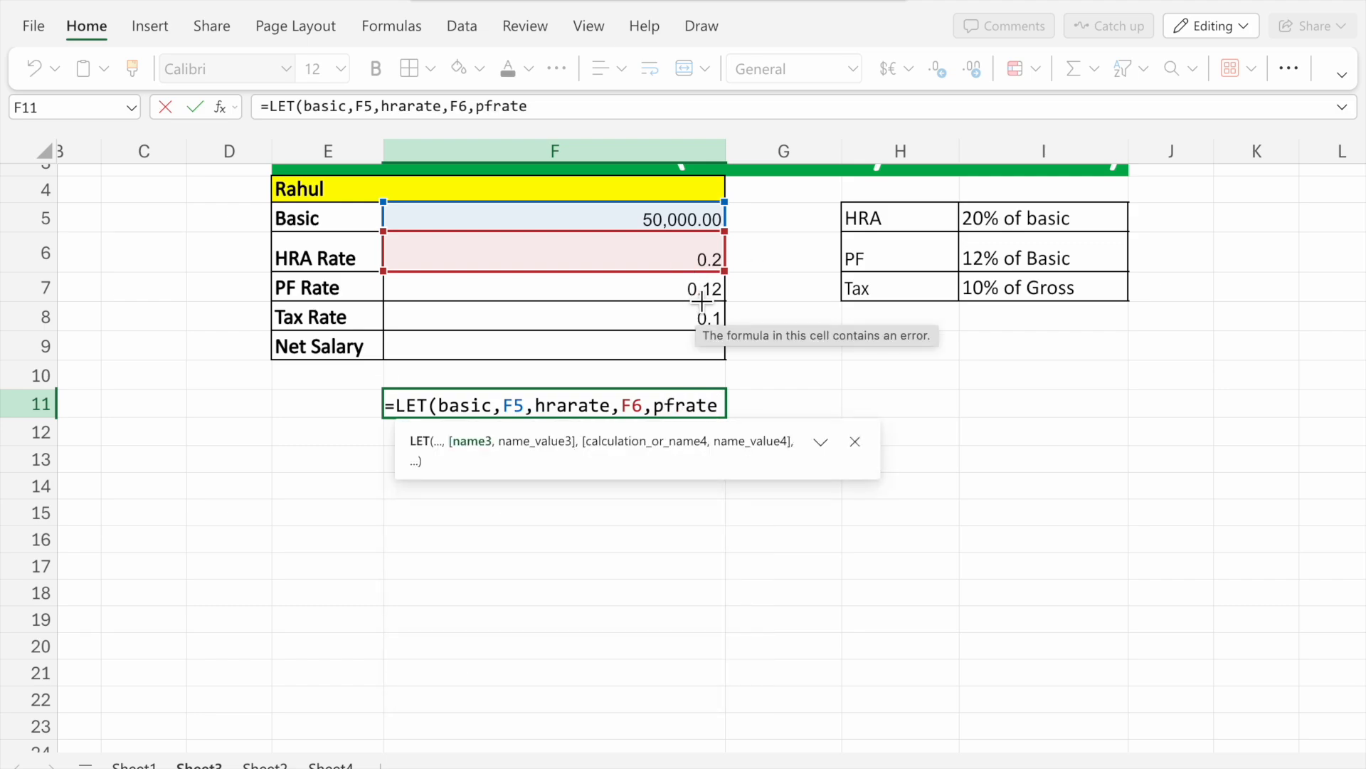
type(",")
left_click(709, 291)
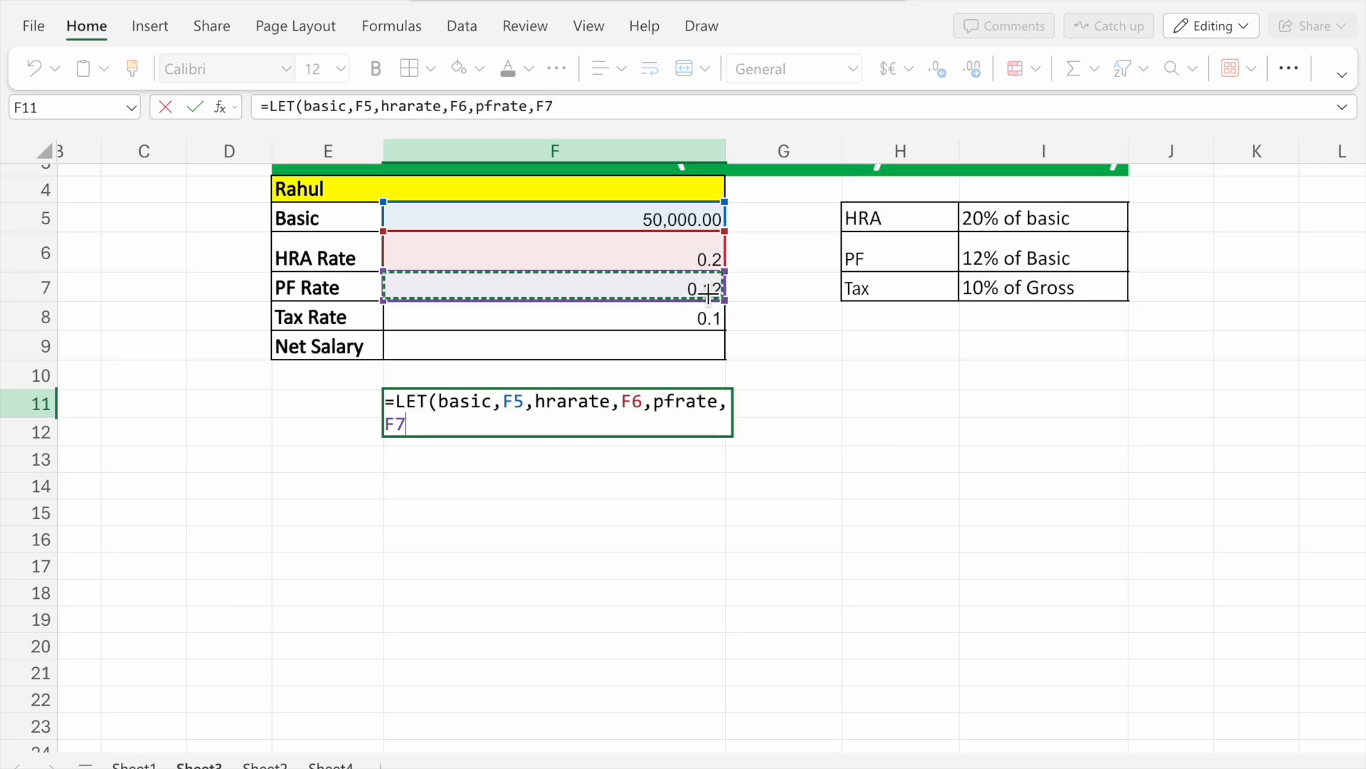
type(",")
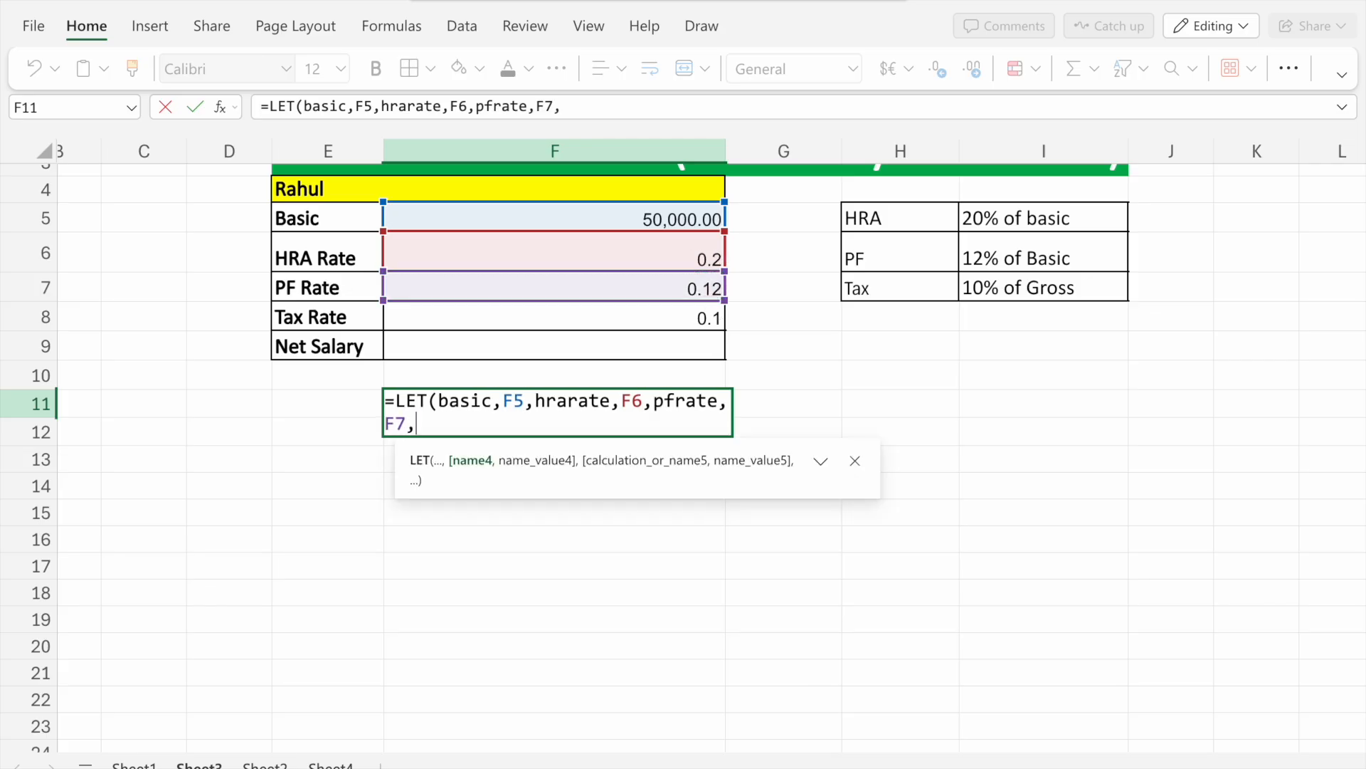
Step: Add the name taxrate to the LET formula, referring to the Tax Rate in F8
type("t")
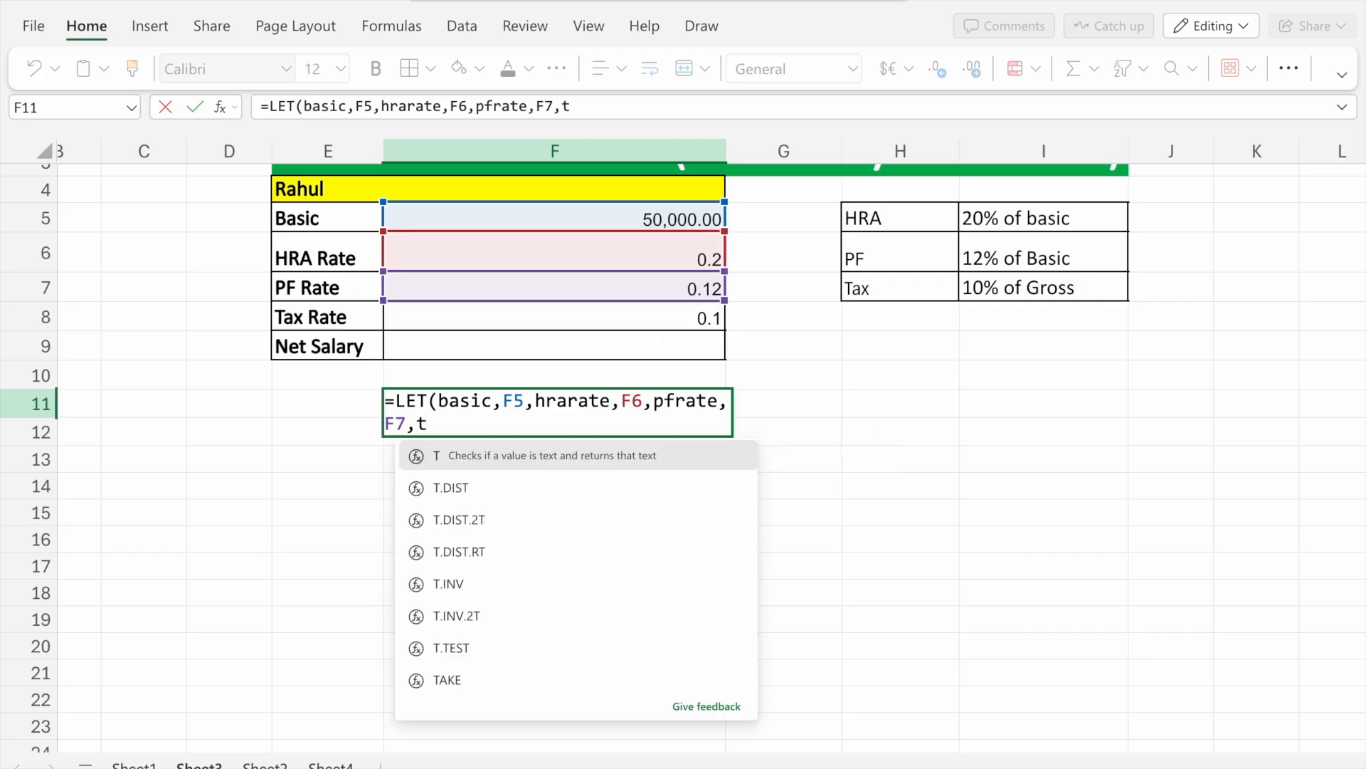
type("axrate")
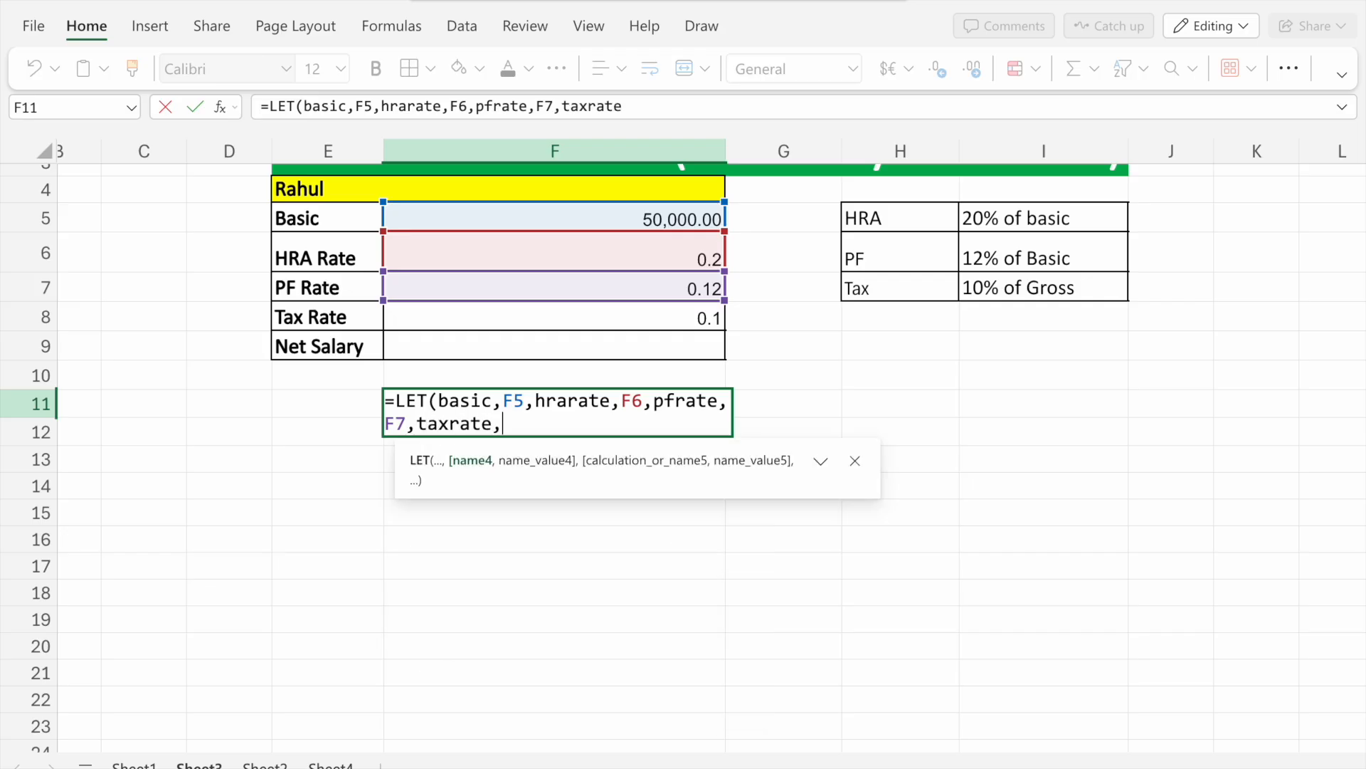
type(",")
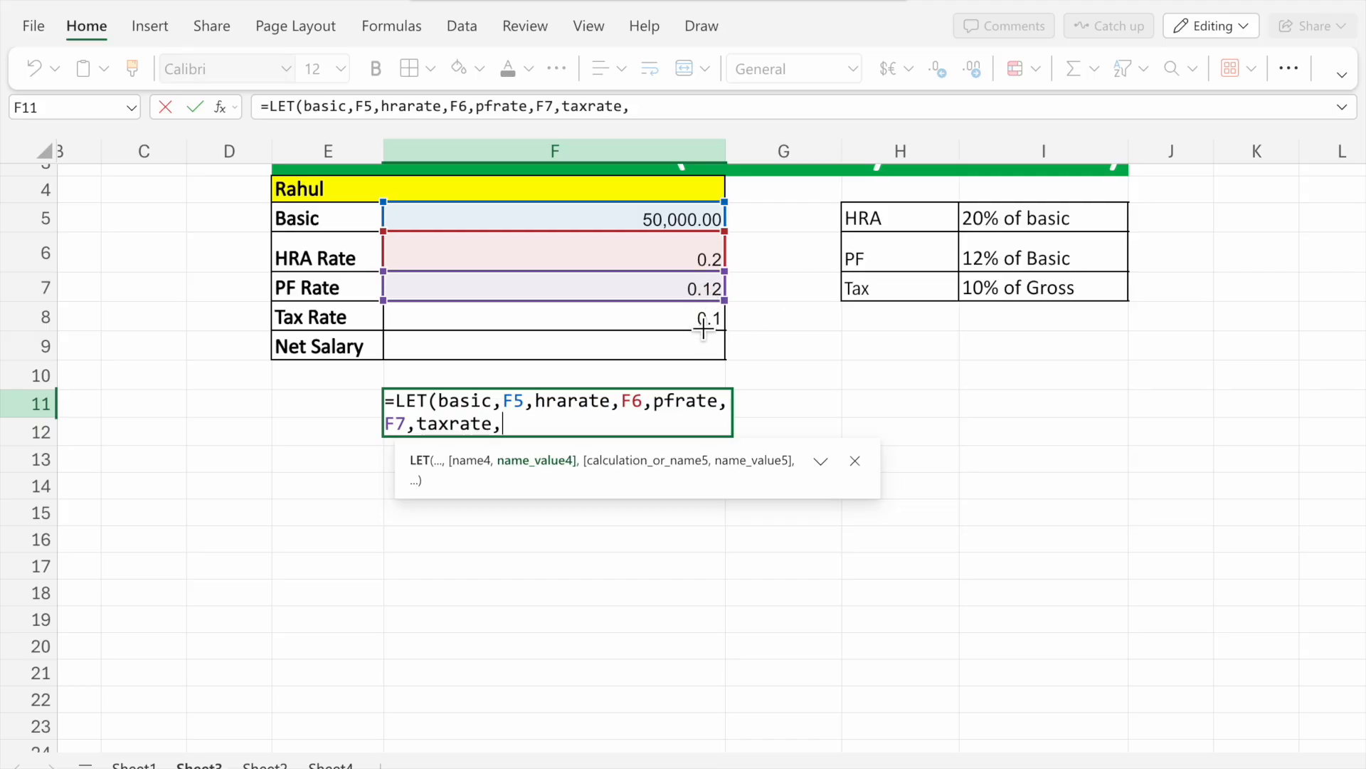
left_click(704, 326)
type(",")
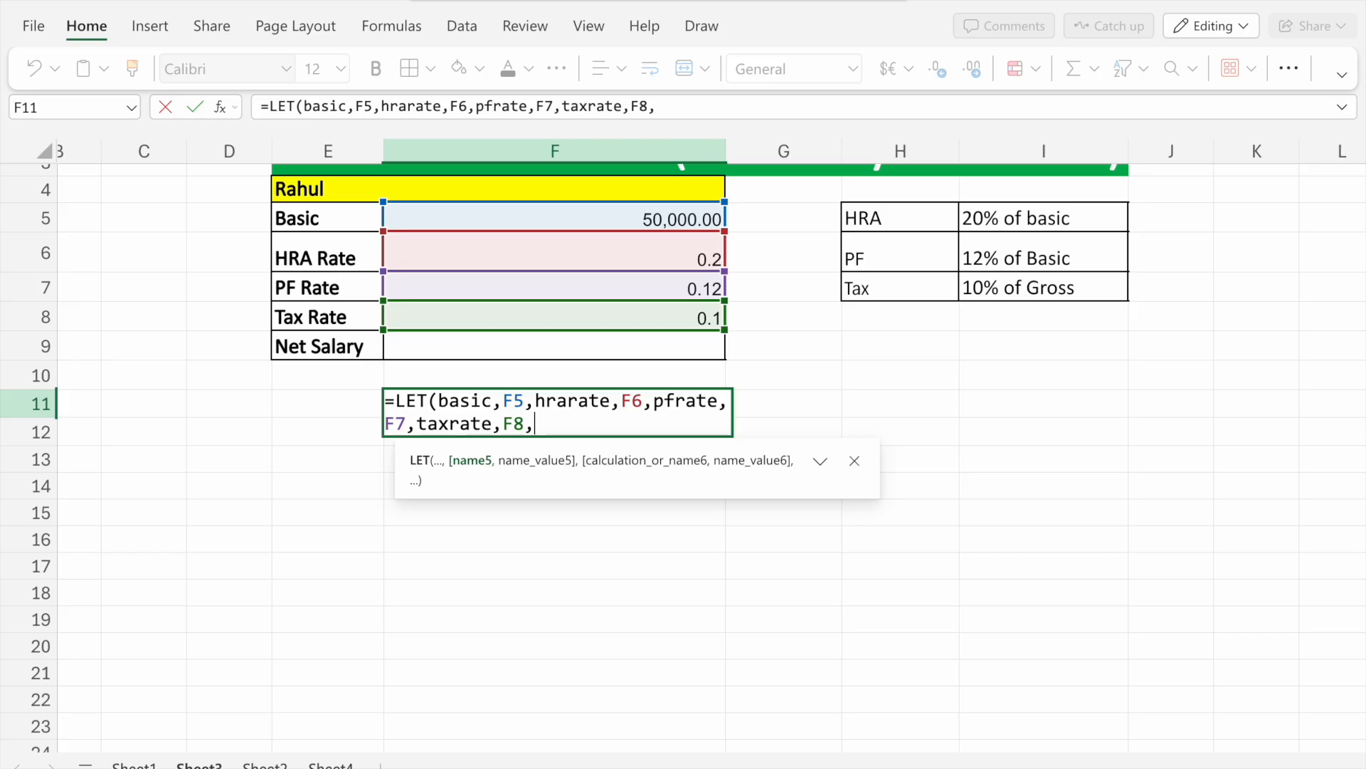
Step: Define the name hra in the LET formula as basic*hrarate
type("hra")
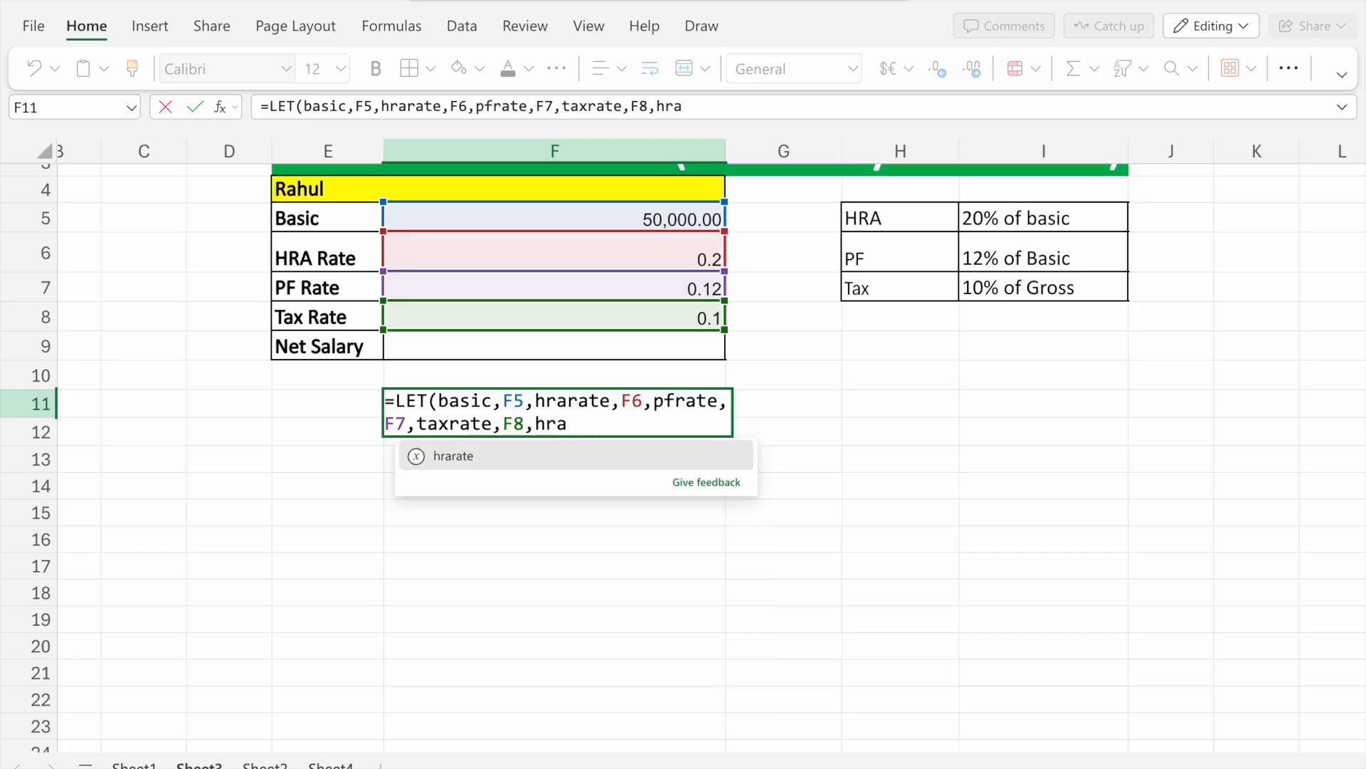
type(",")
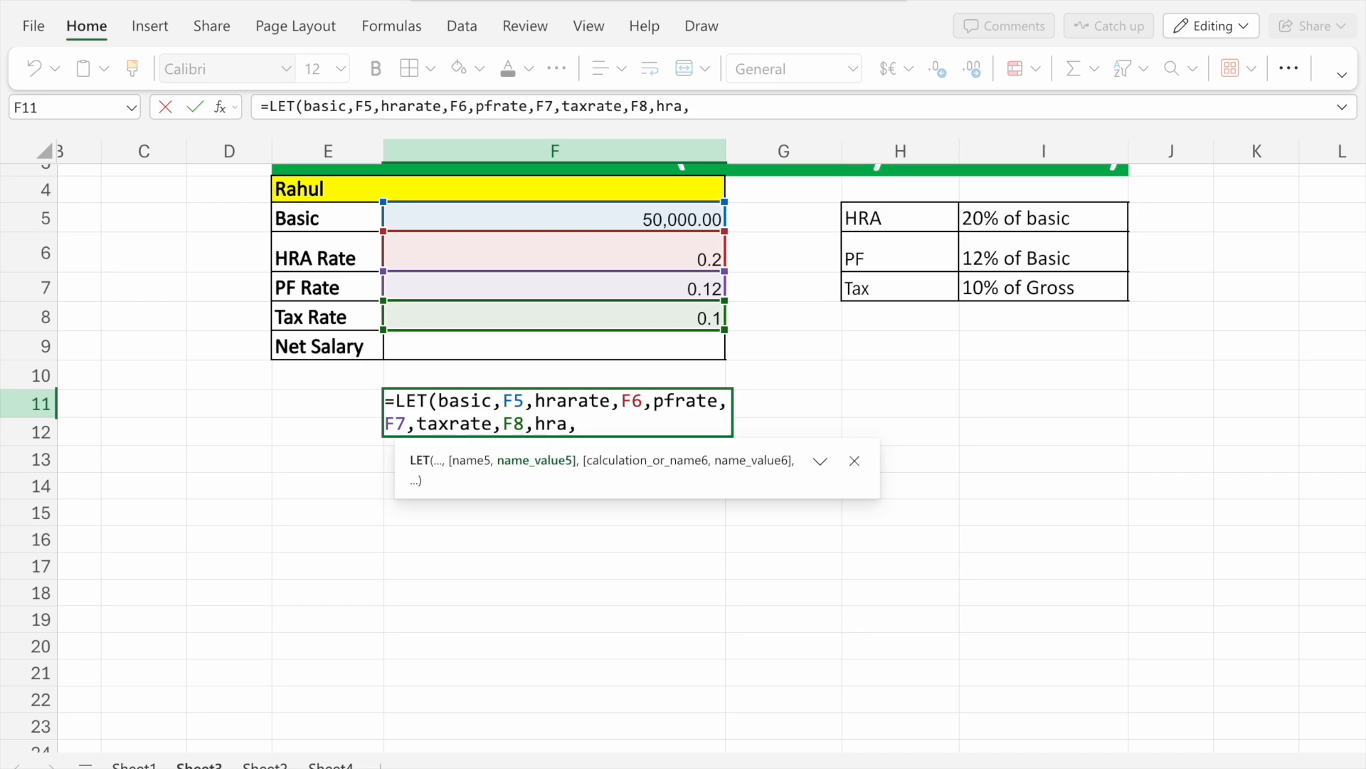
type("basic")
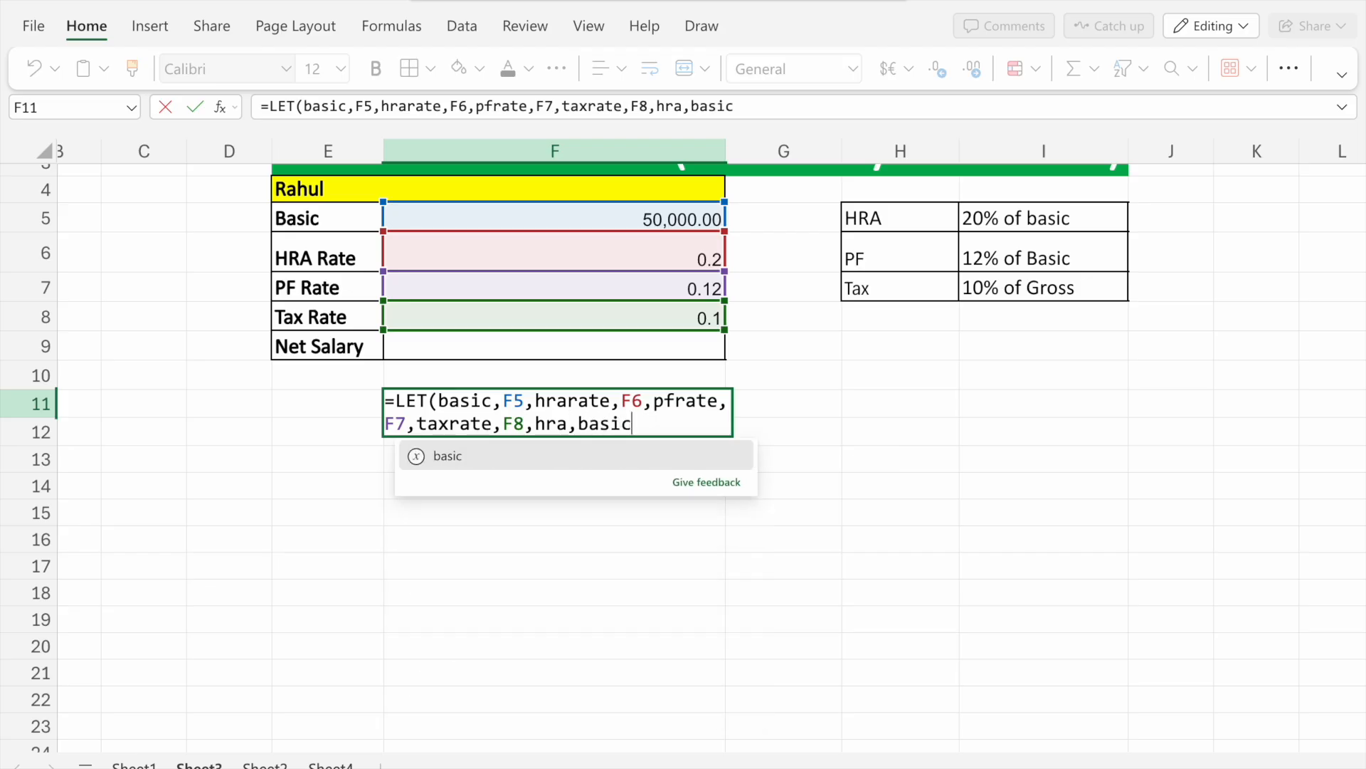
type("*")
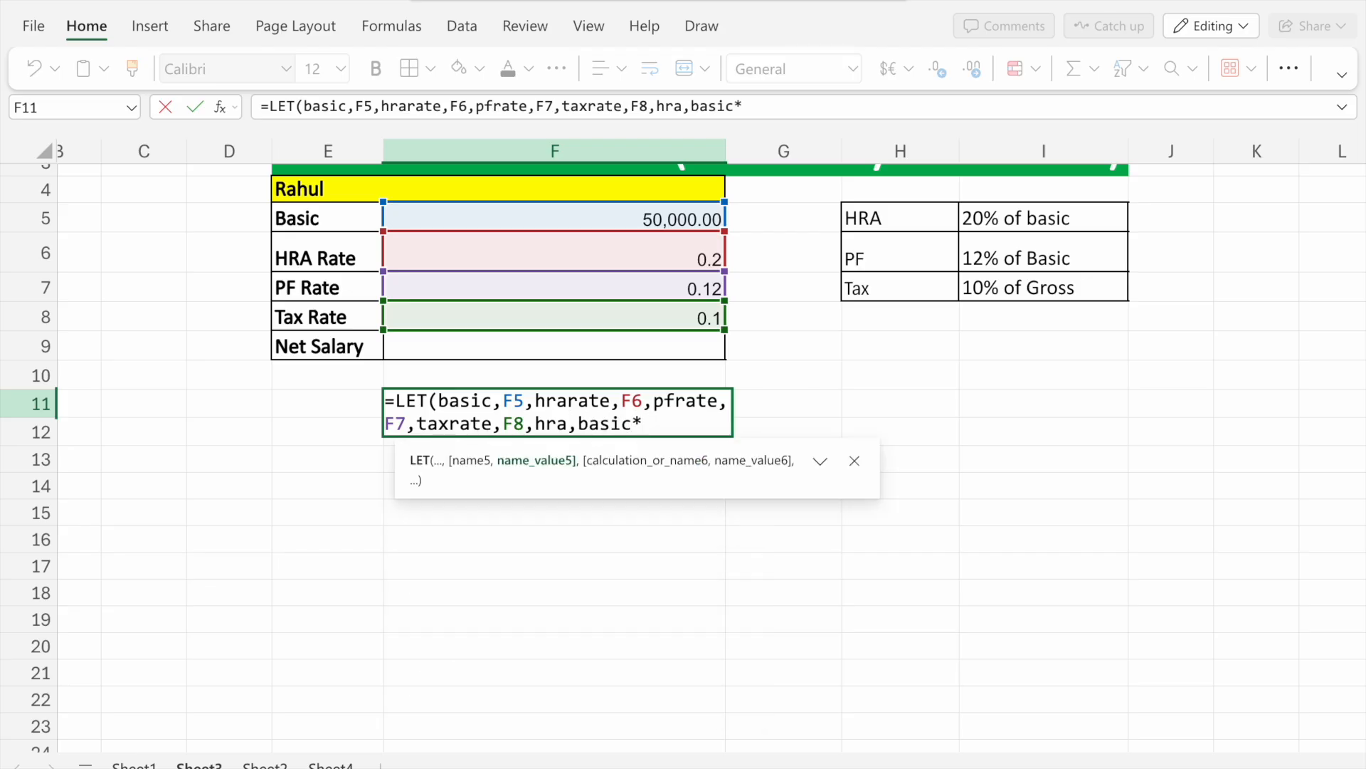
type("hrarate")
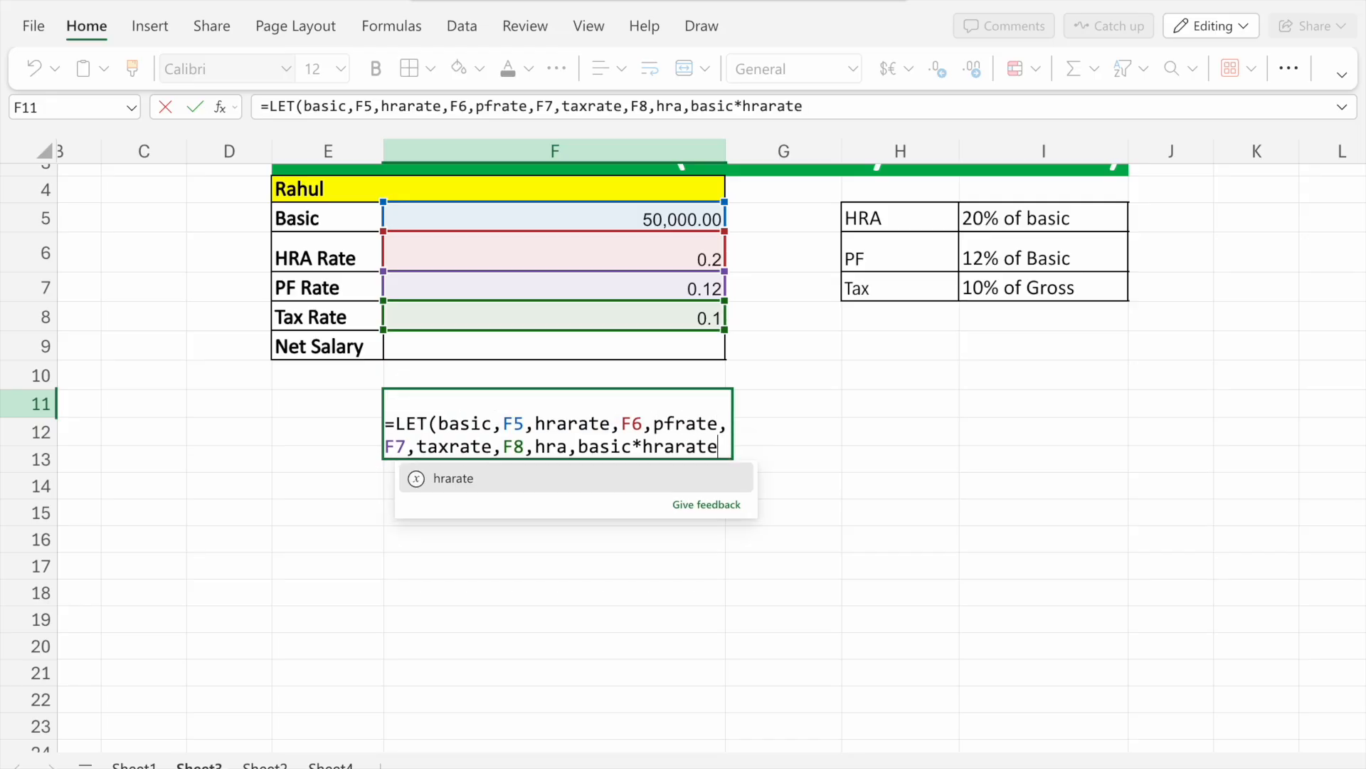
type(",")
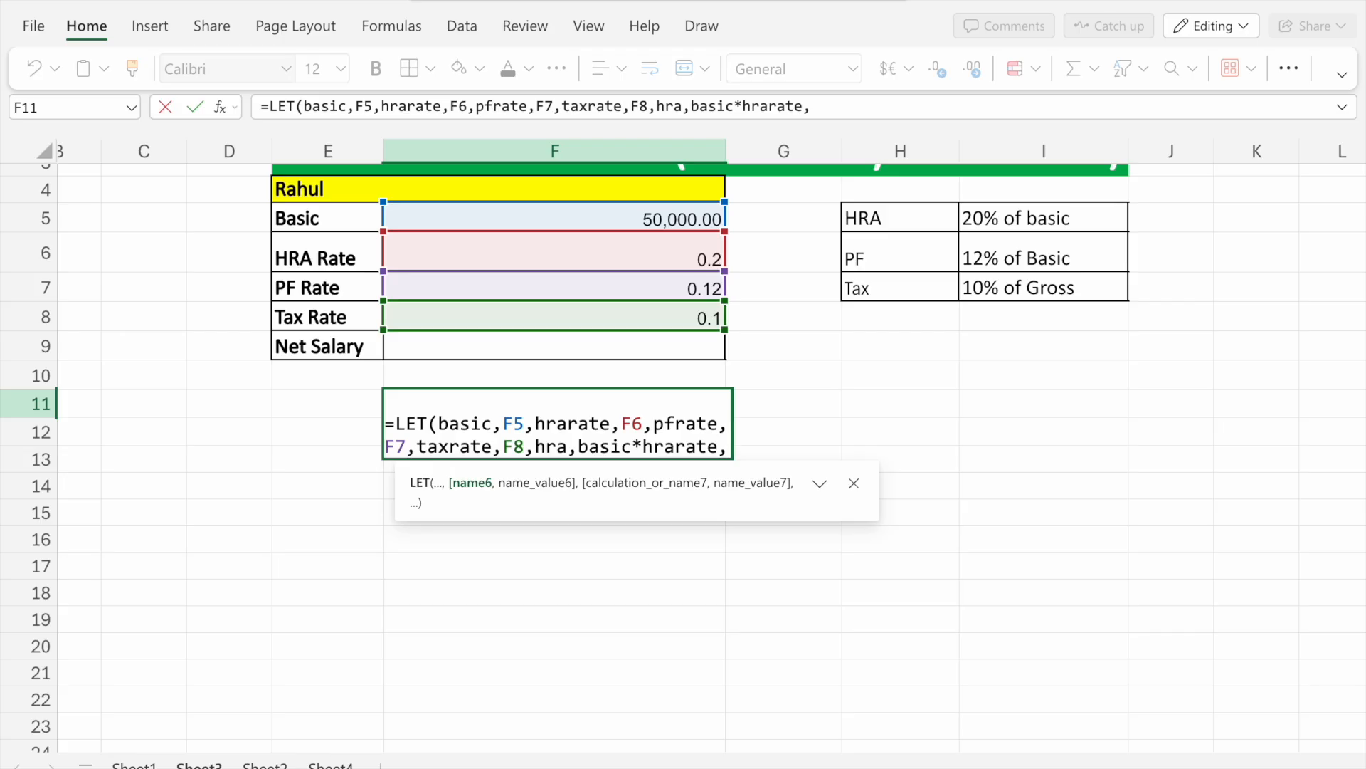
Step: Define the name pf in the LET formula as pfrate*basic
type("pf")
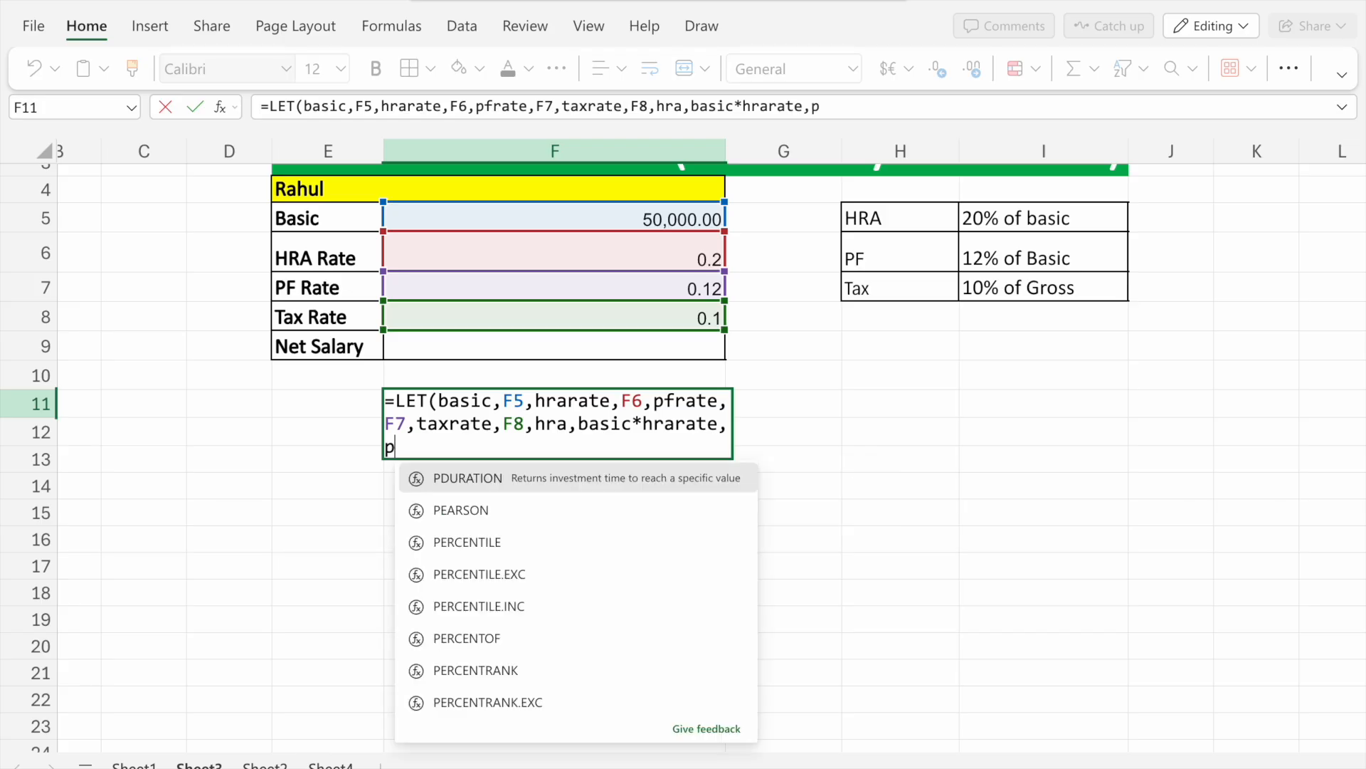
type(",pr")
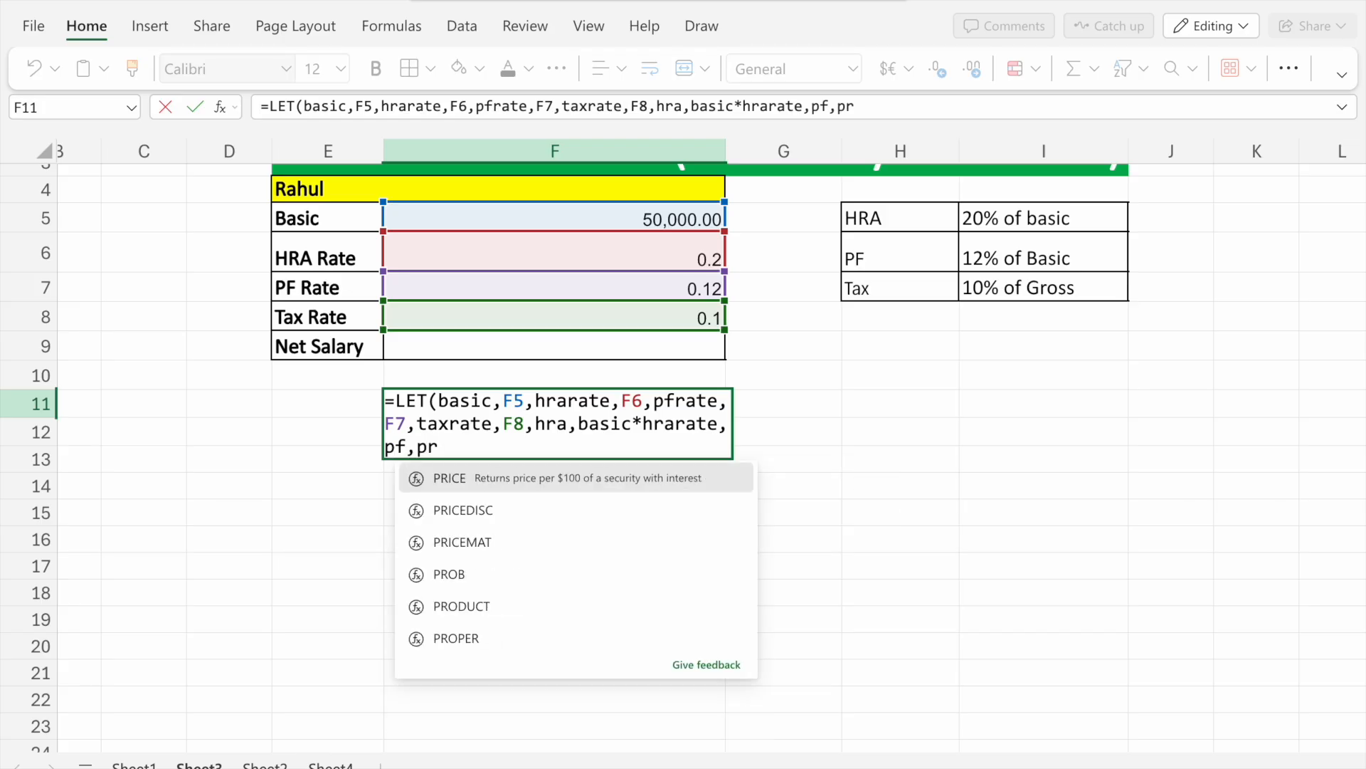
key("BackSpace")
type("frate")
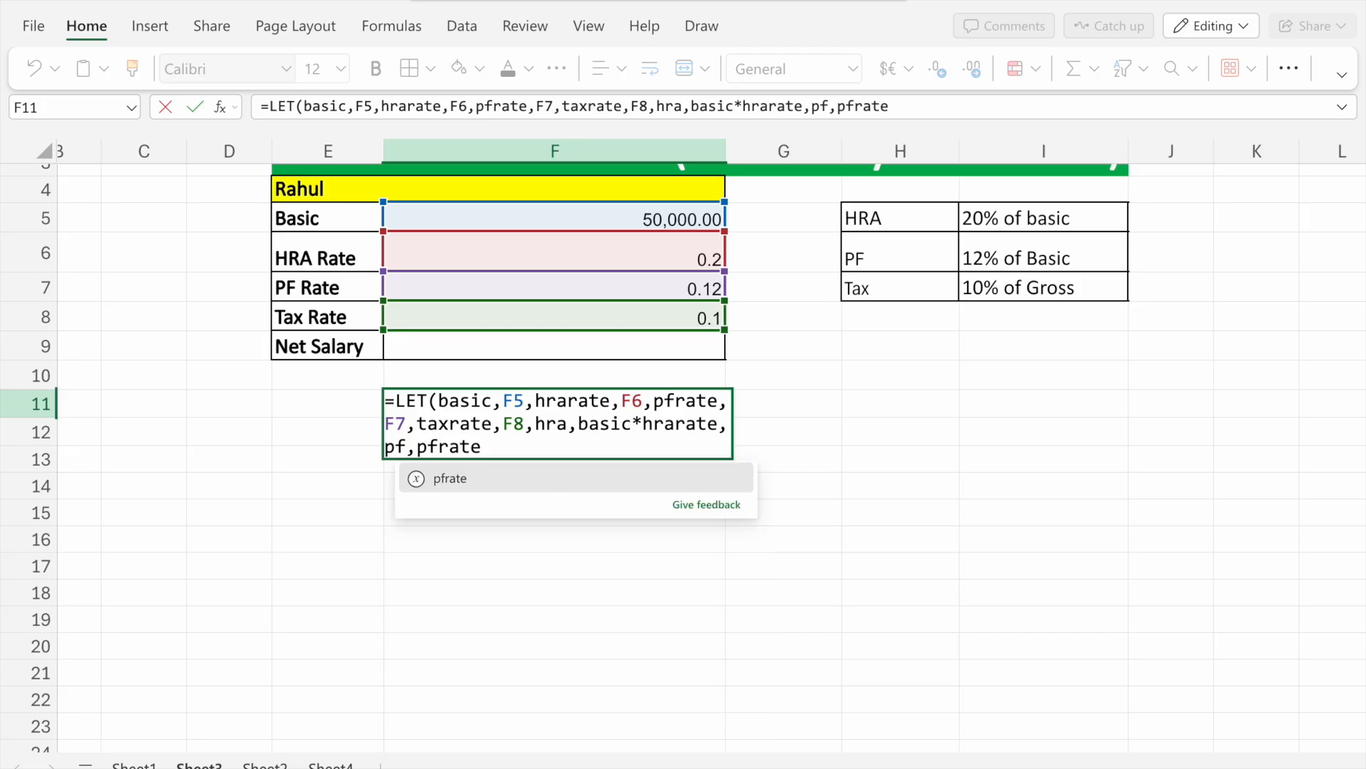
type("*basic,")
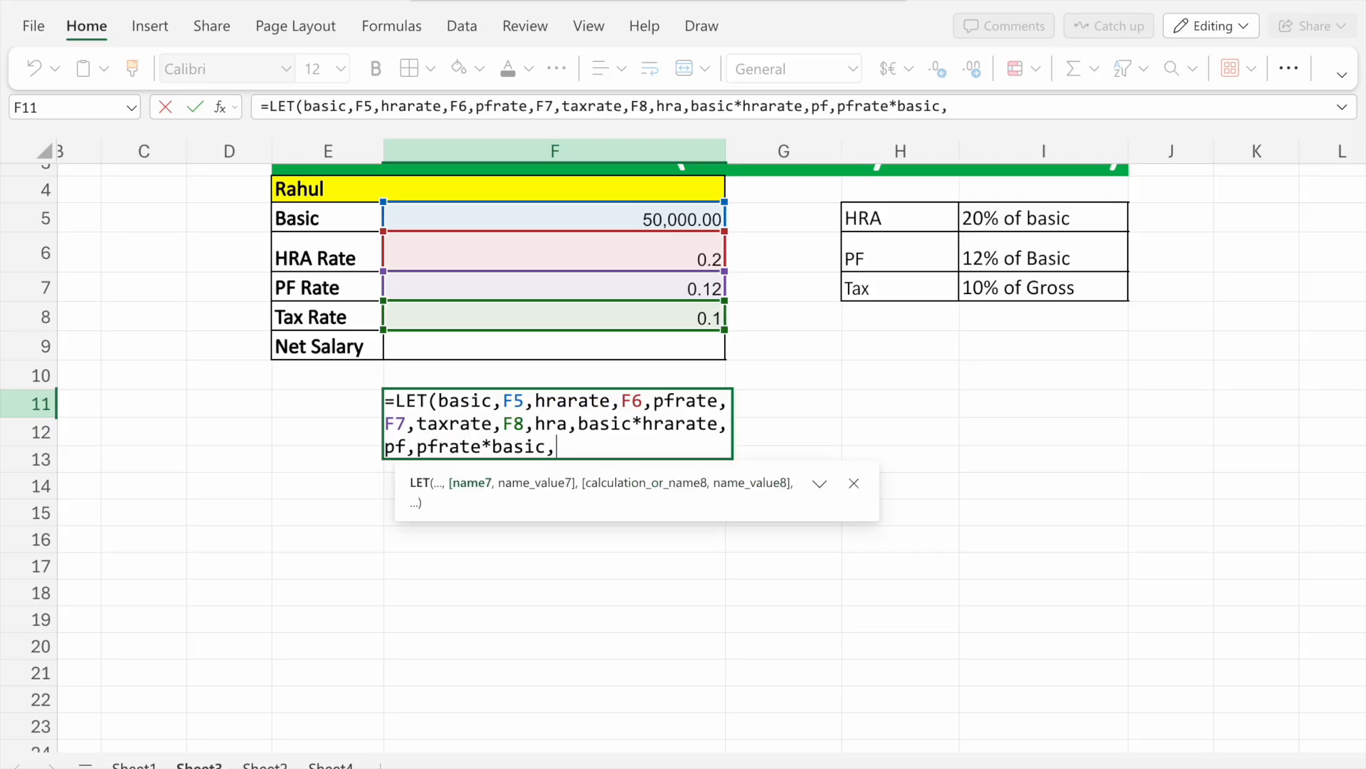
Step: Define the name gross in the LET formula as basic+hra
type("gro")
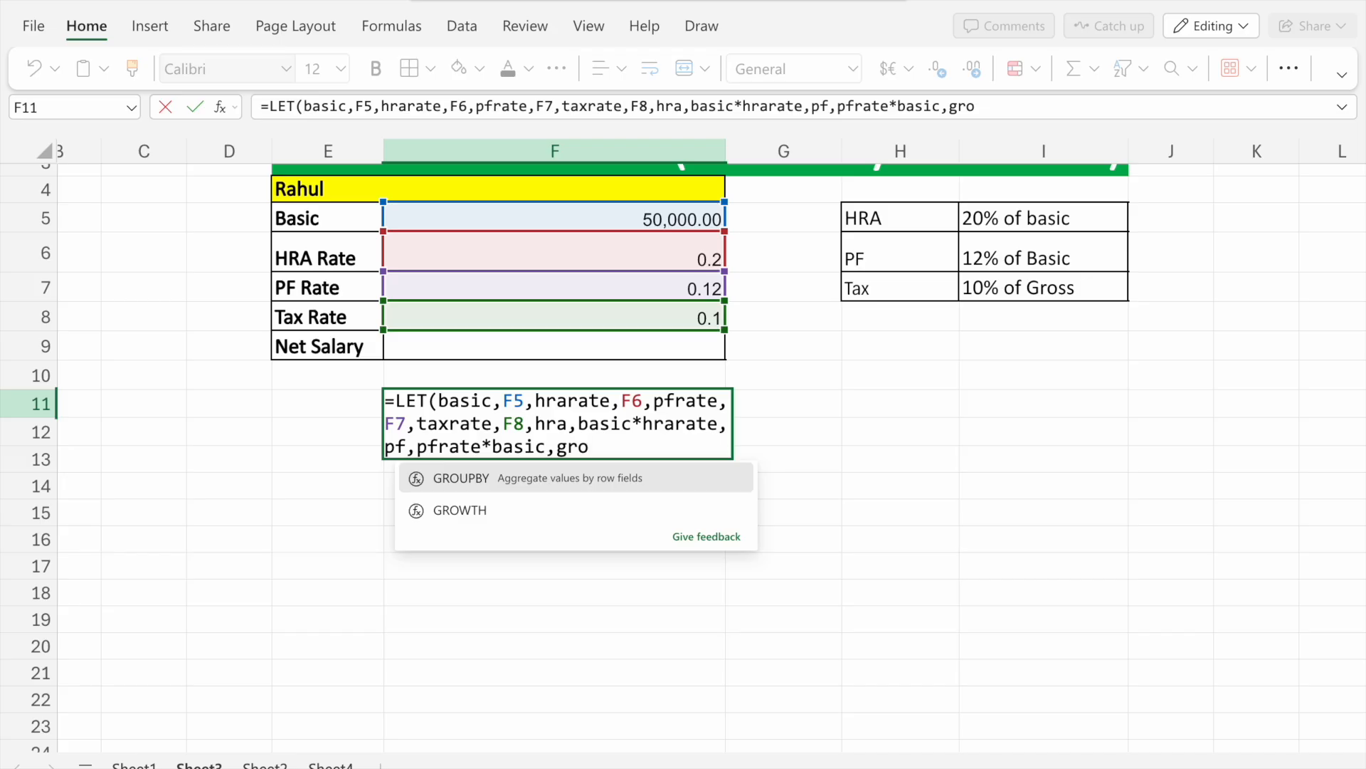
type("ss")
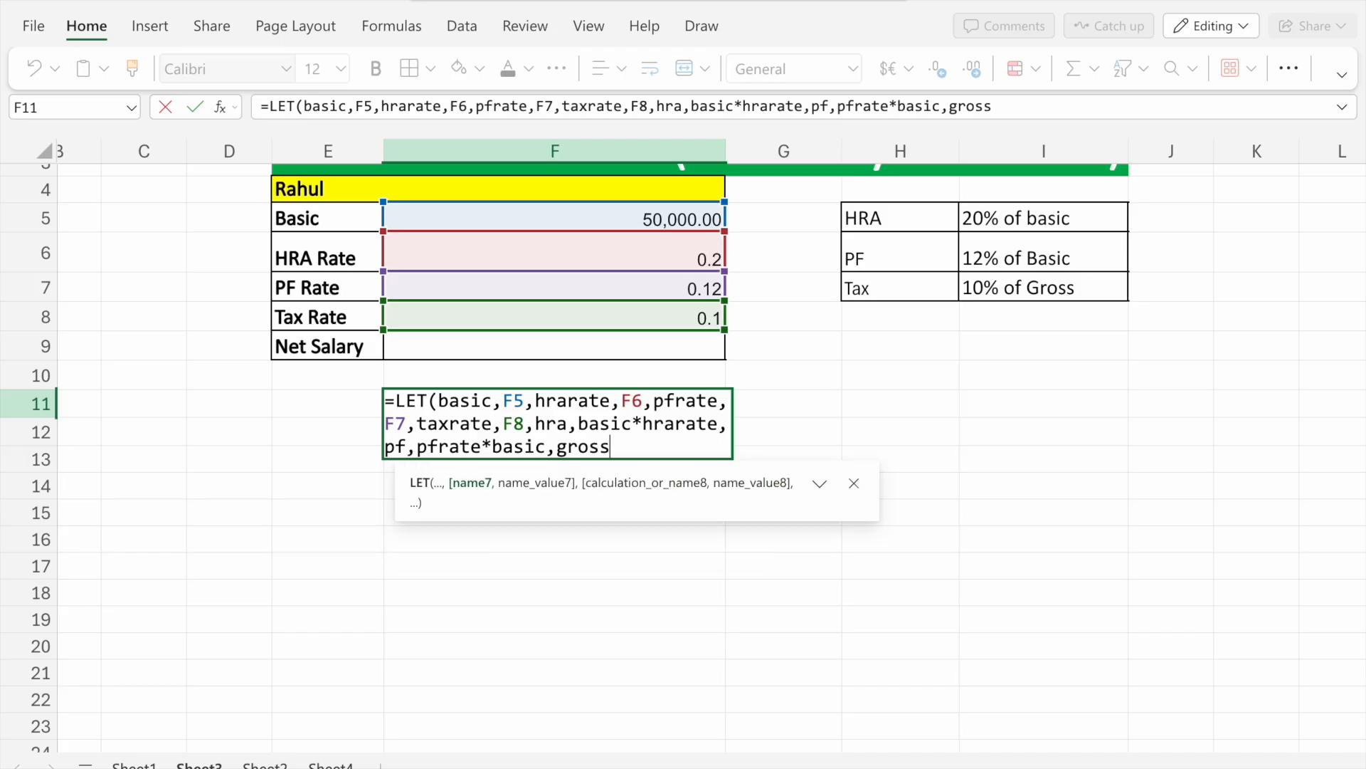
type(",")
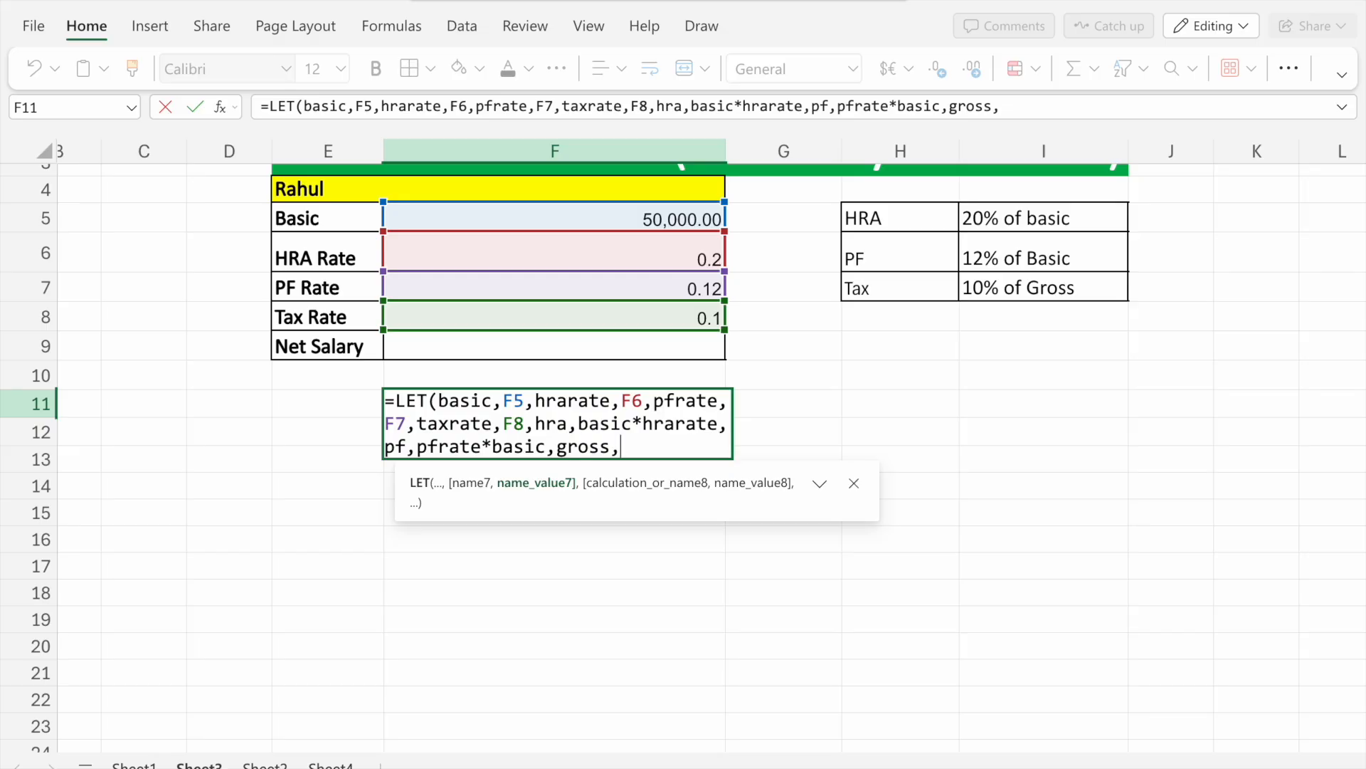
type("basic")
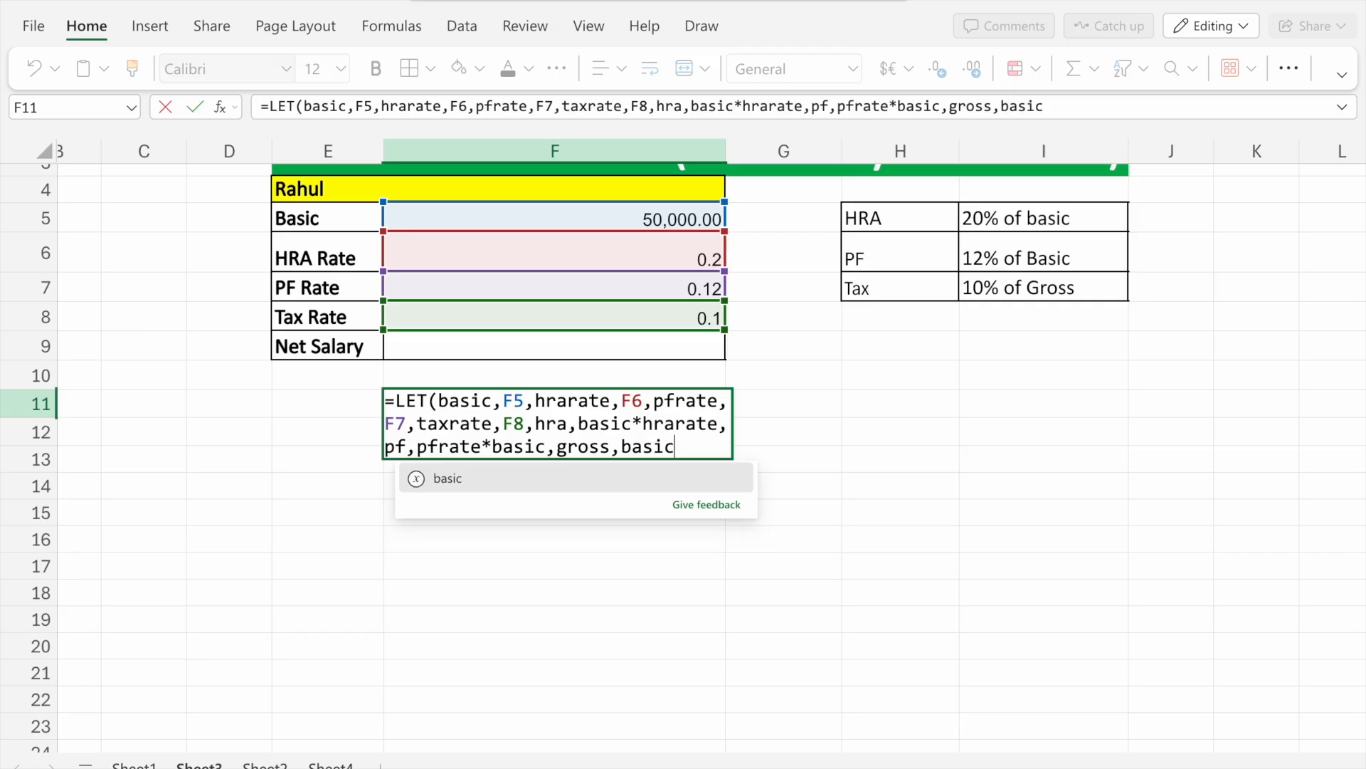
type("+hr")
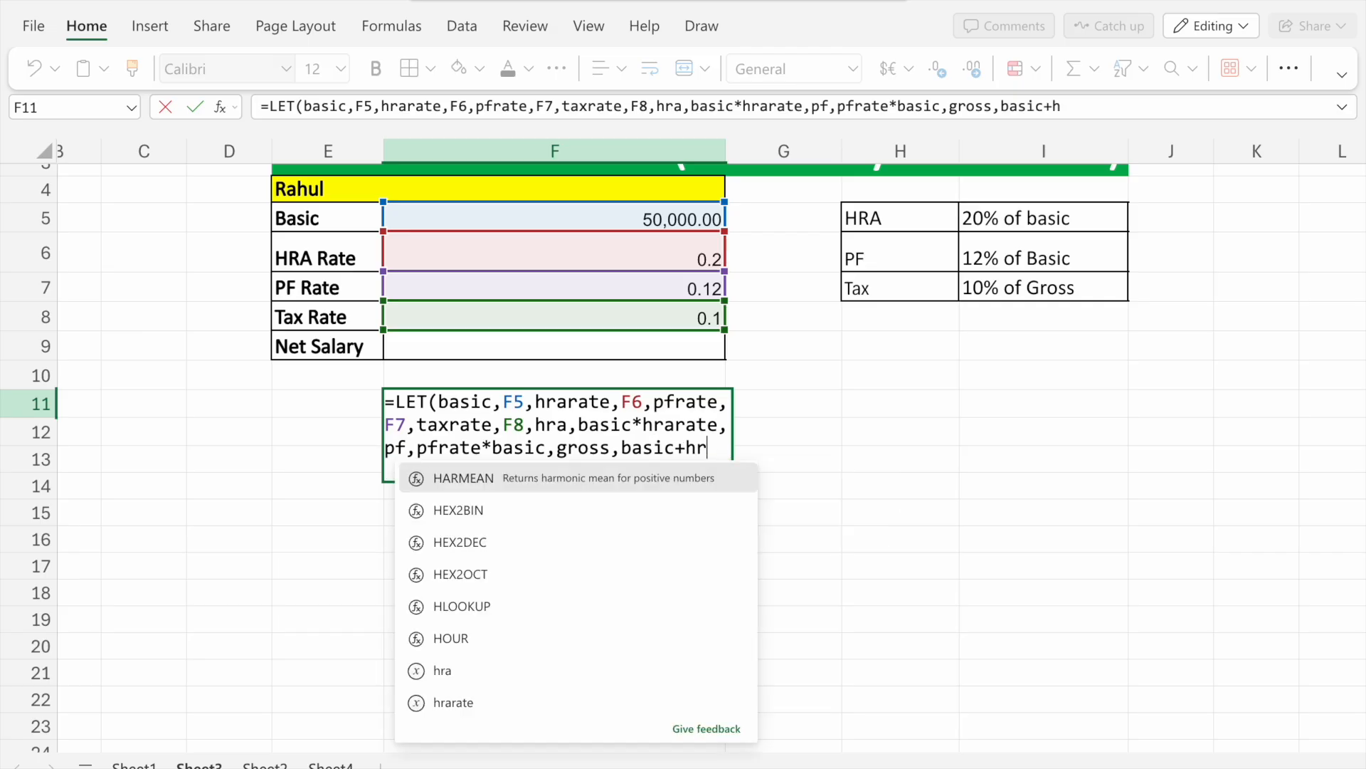
type("a,")
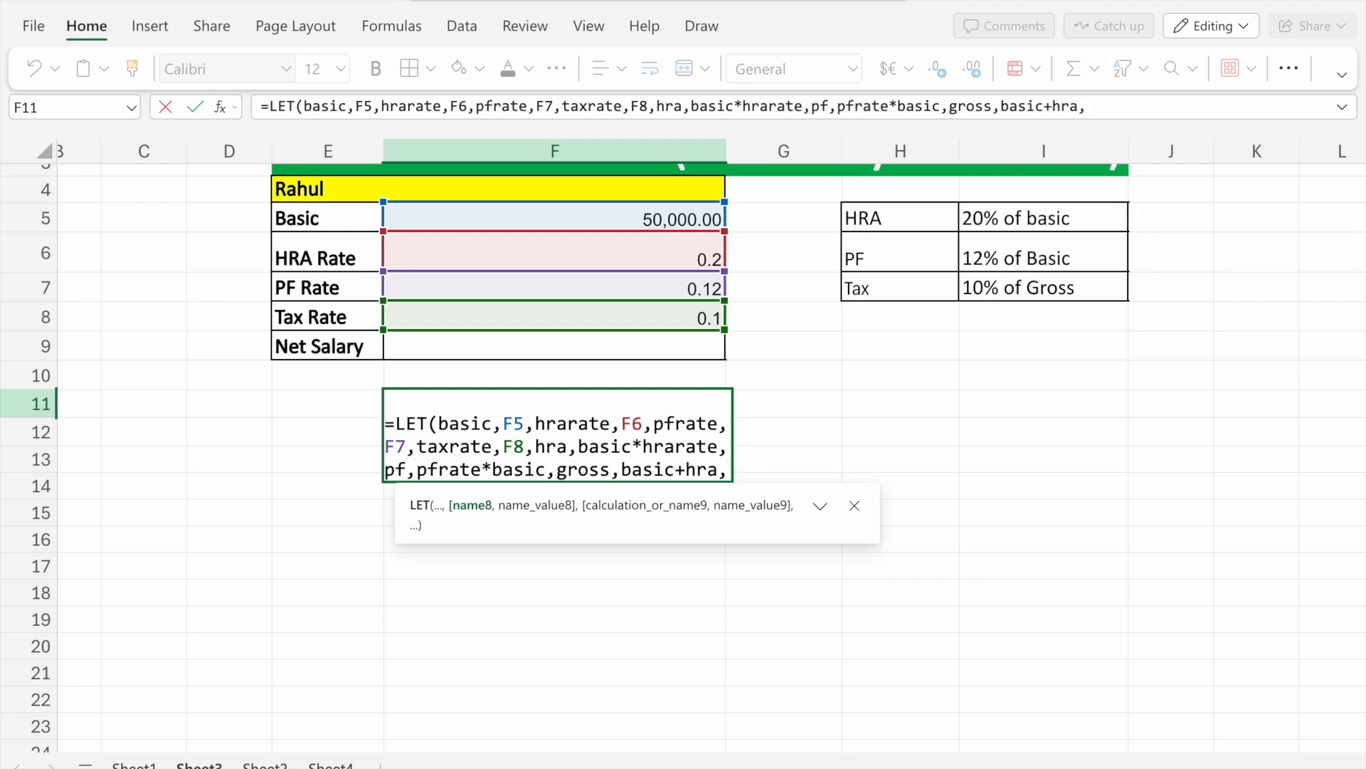
Step: Define the name tax in the LET formula as gross*taxrate
type("tax")
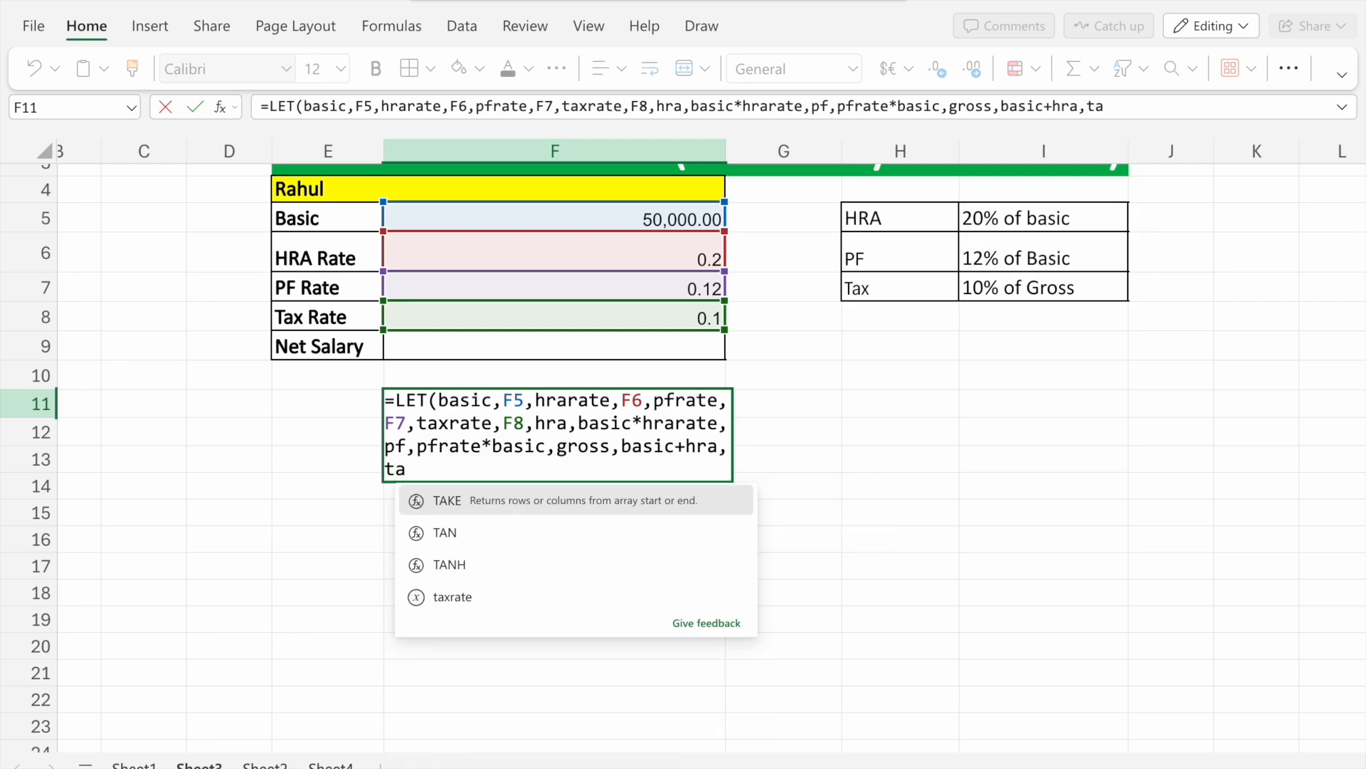
type(",")
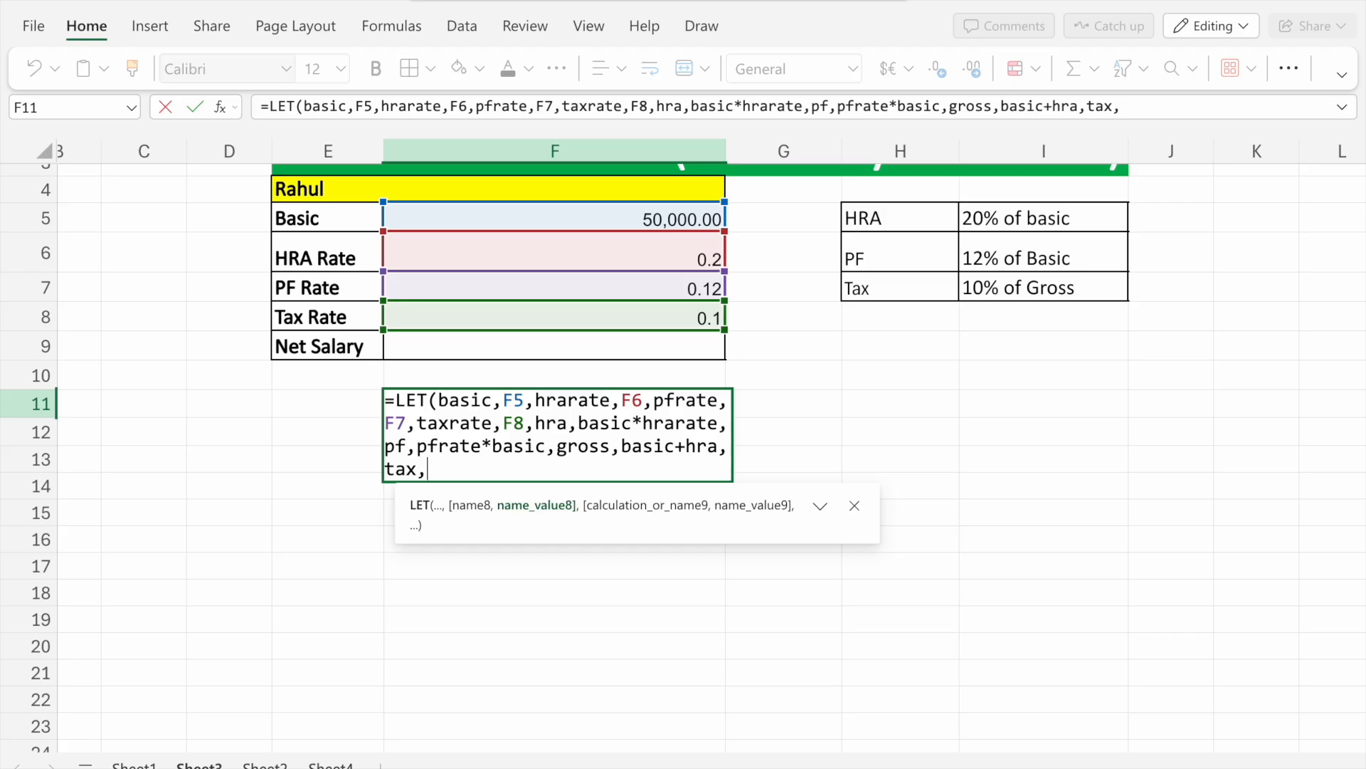
type("gross")
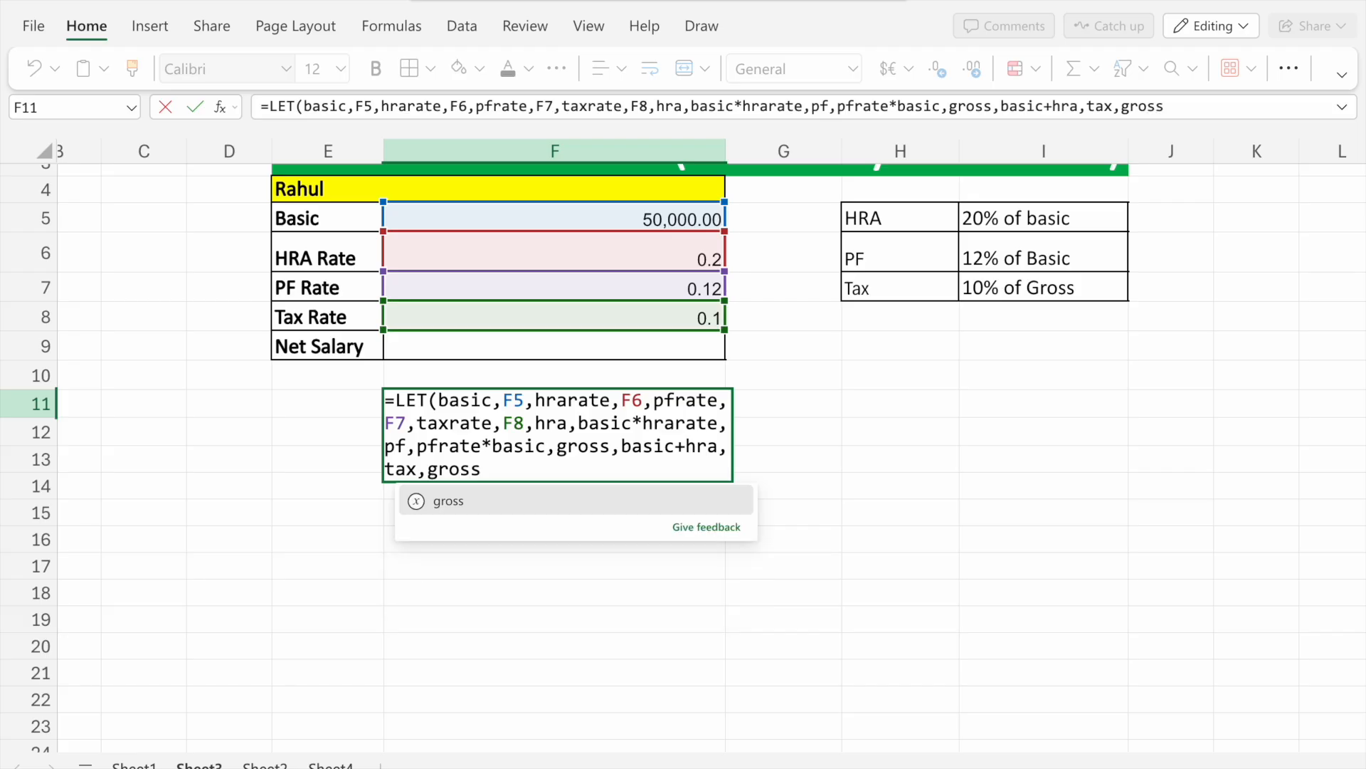
type("*")
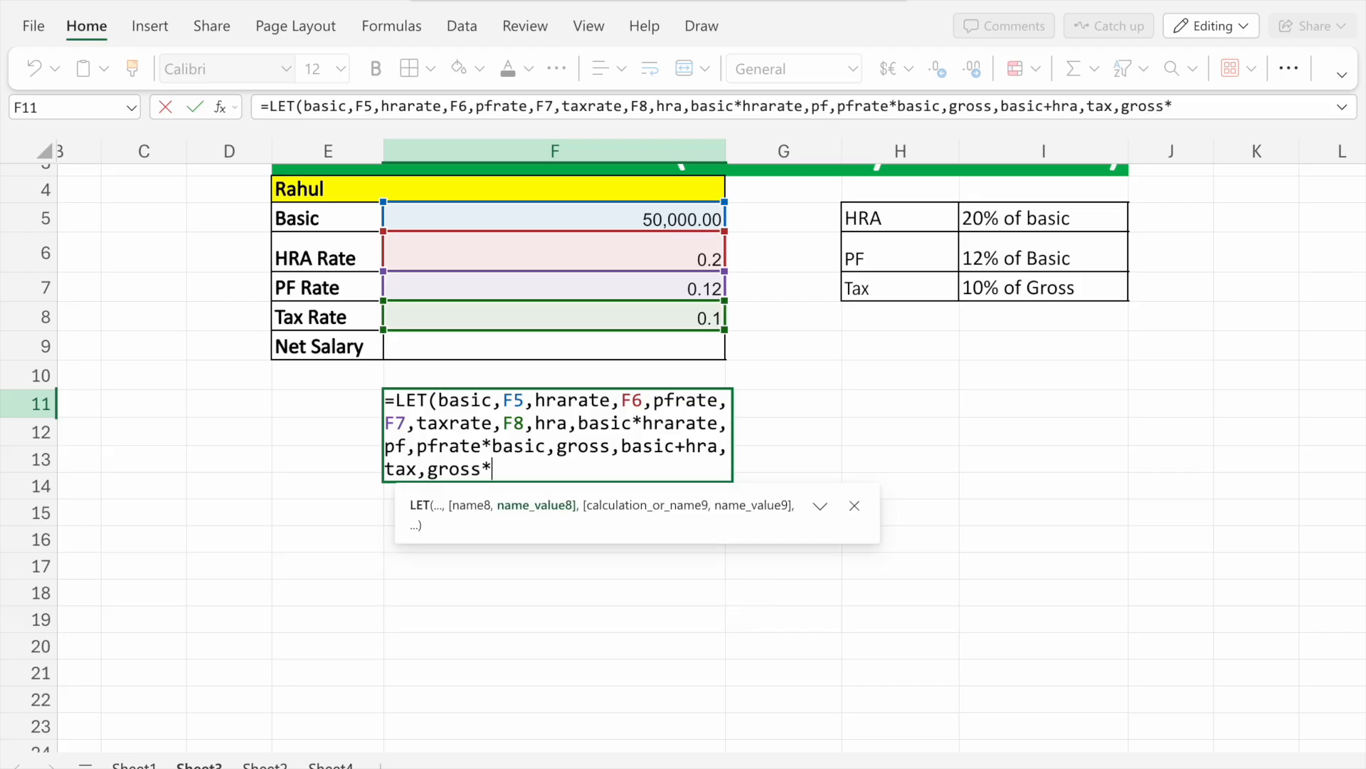
type("taxrate")
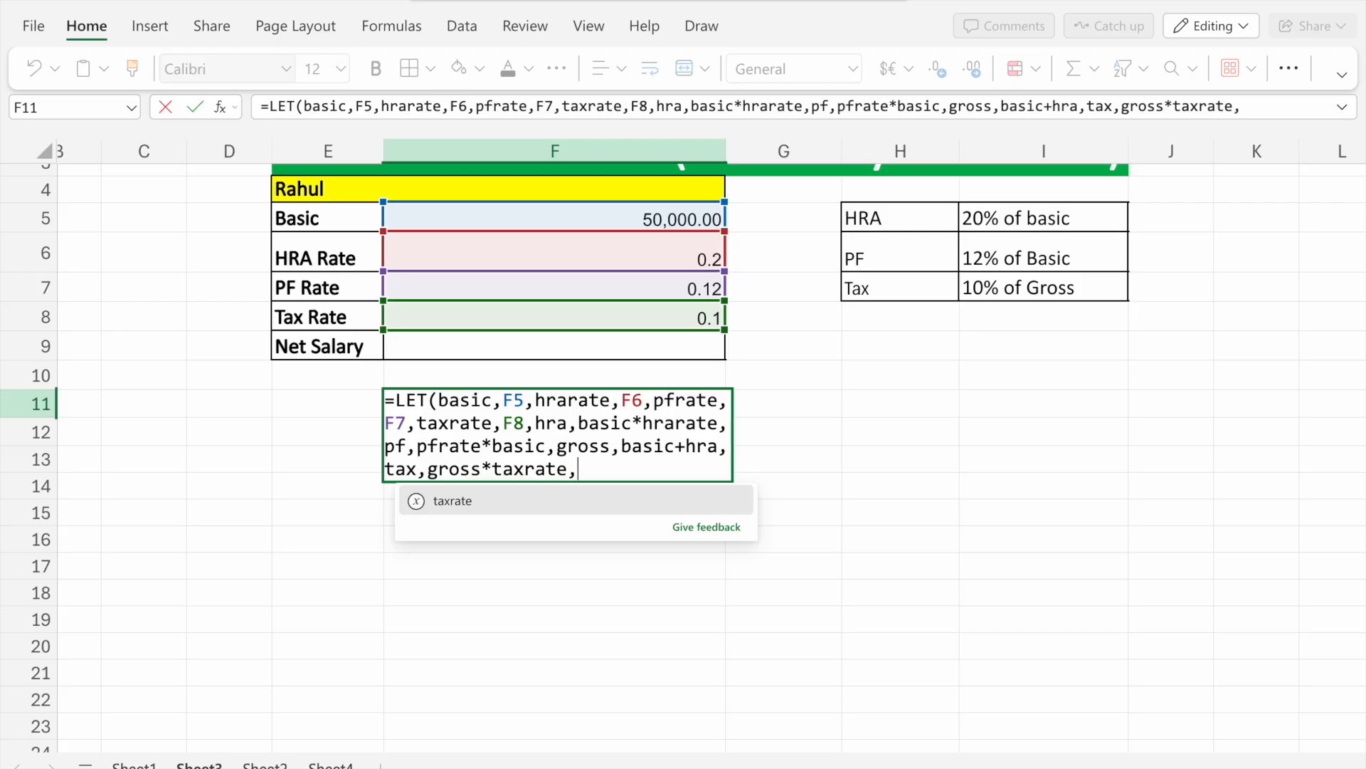
Step: Define the name net in the LET formula as gross-pf-tax
type(",n")
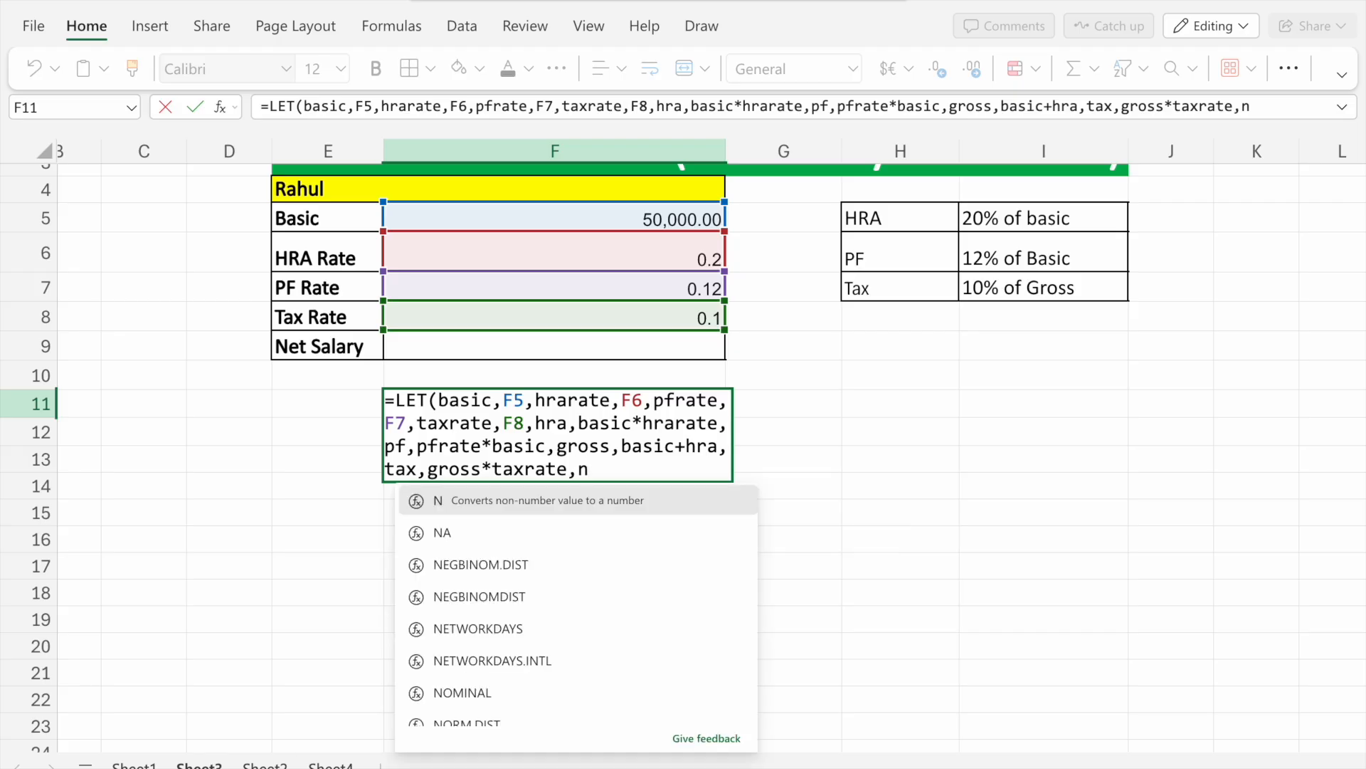
type("et")
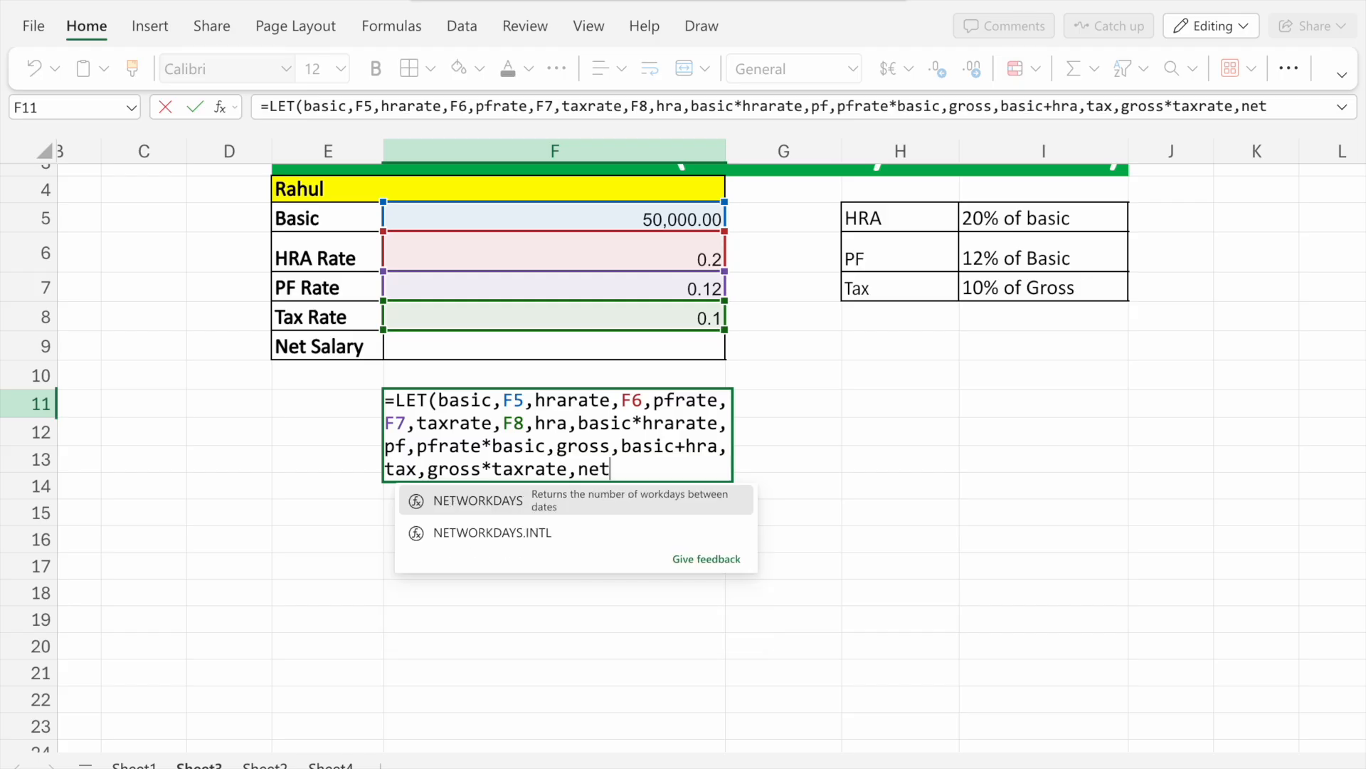
type(",")
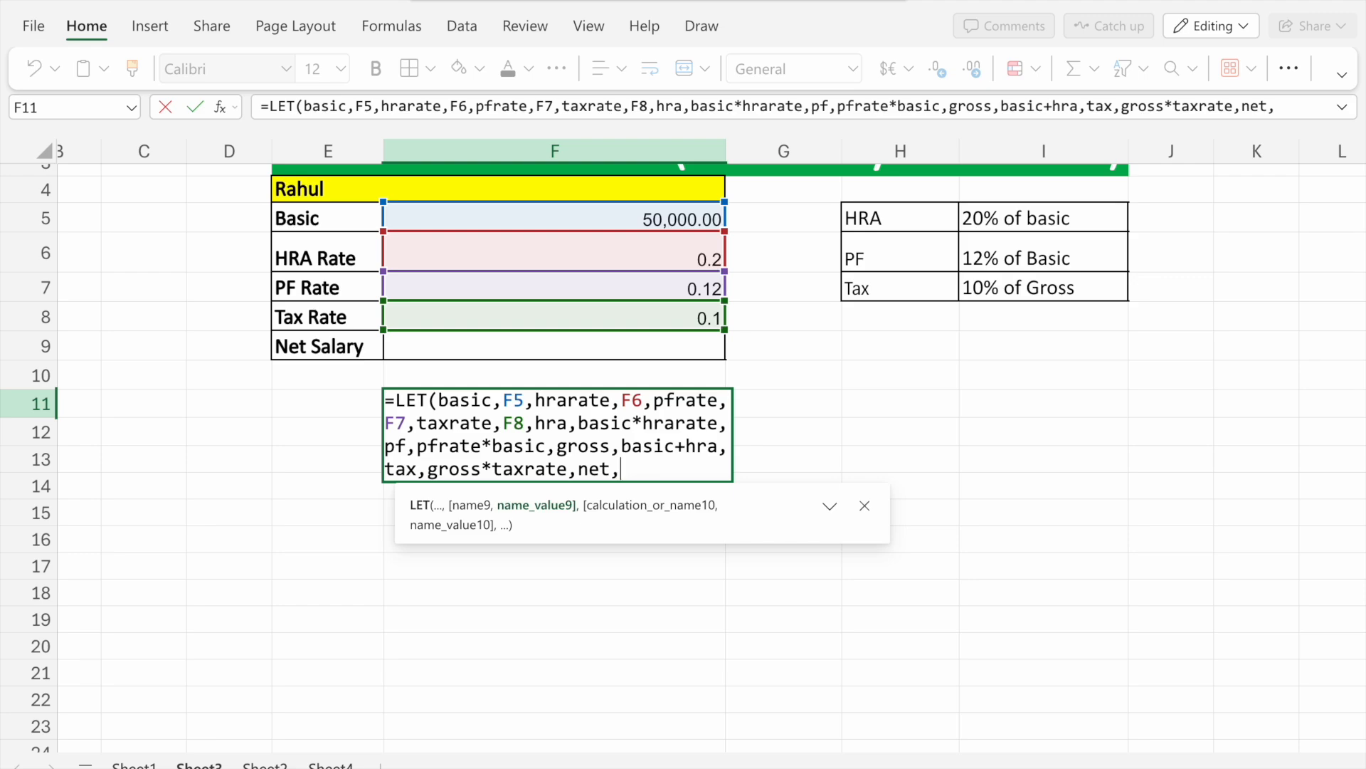
type("gross")
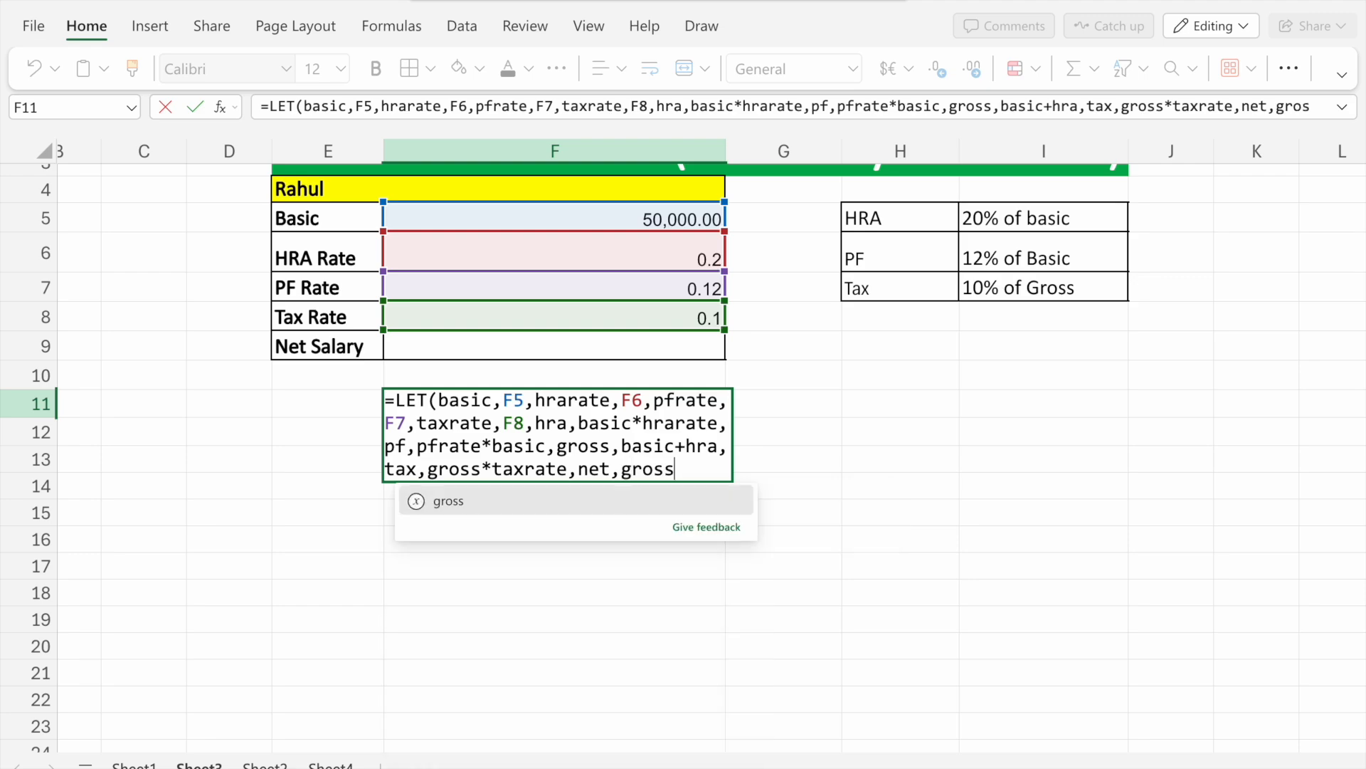
type("-")
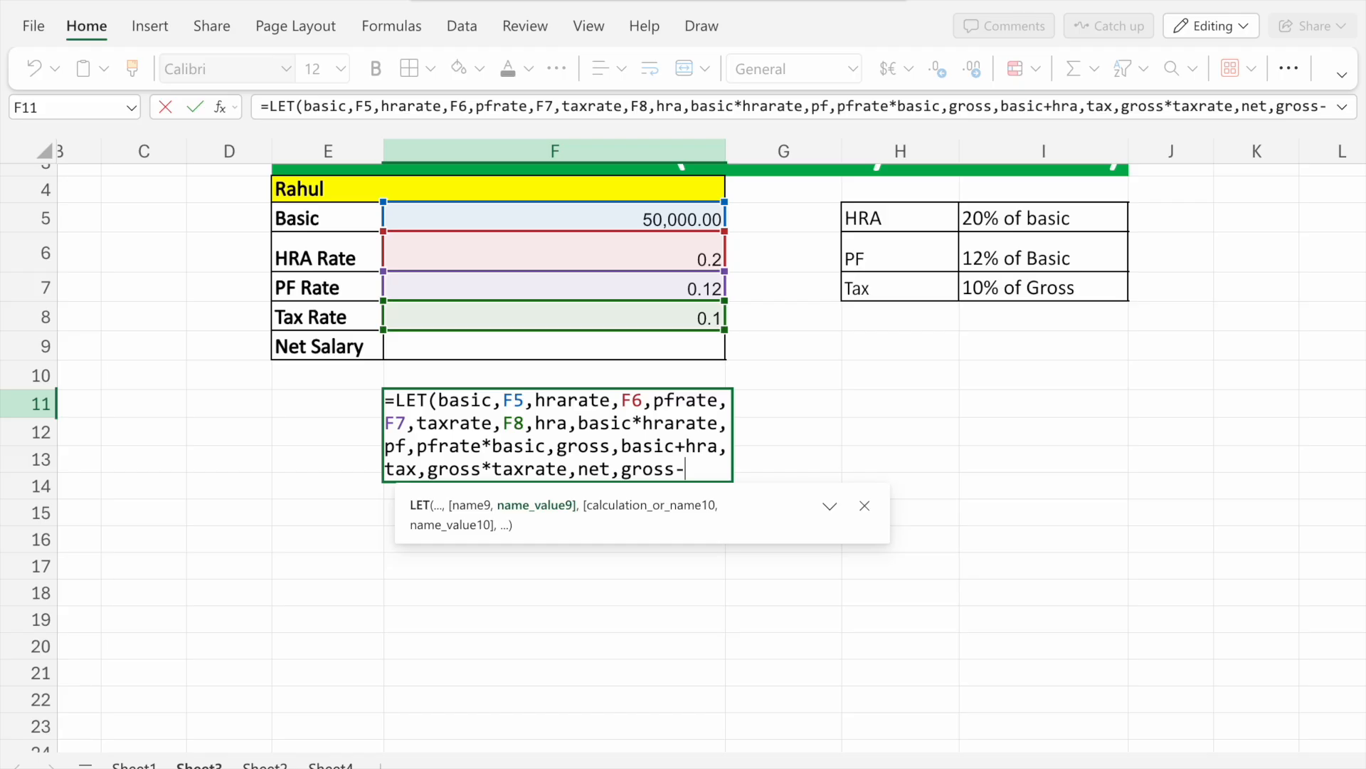
type("pf")
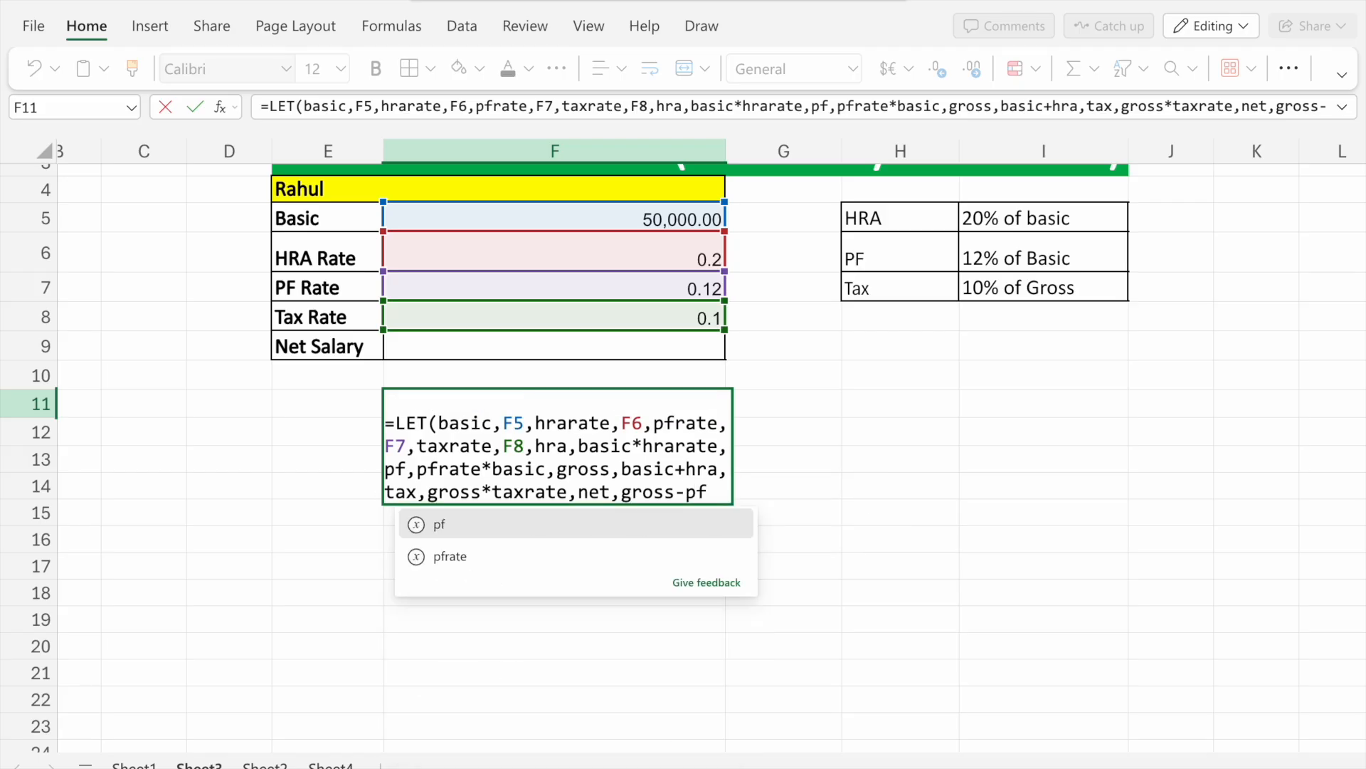
type("-t")
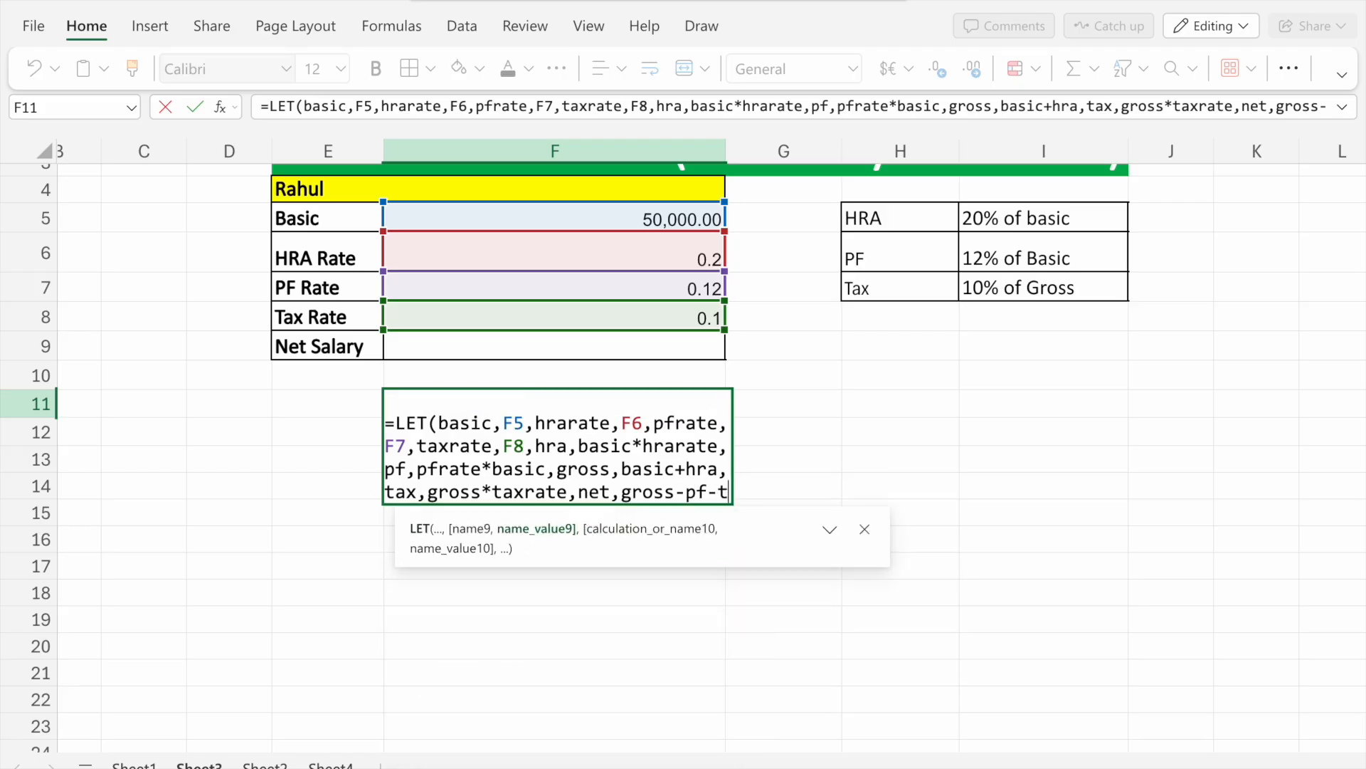
type("ax")
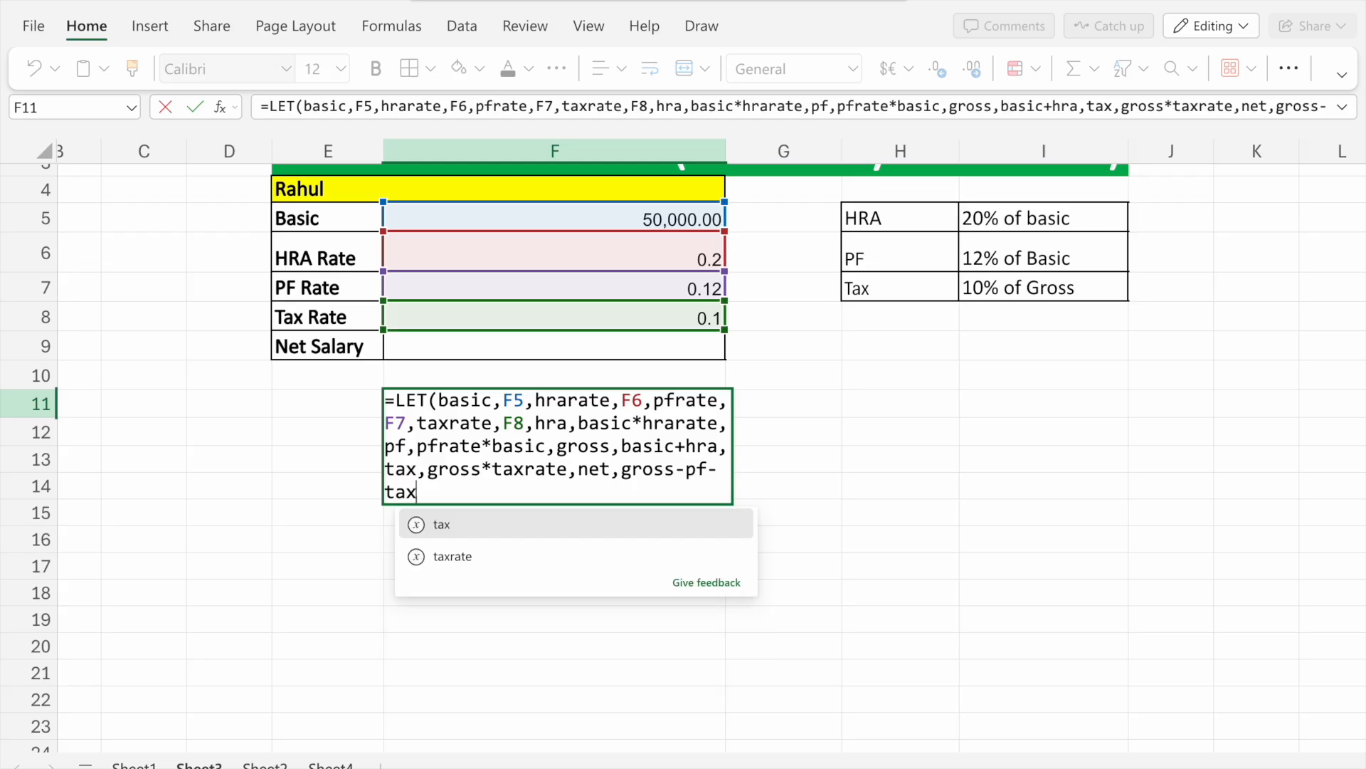
type(",")
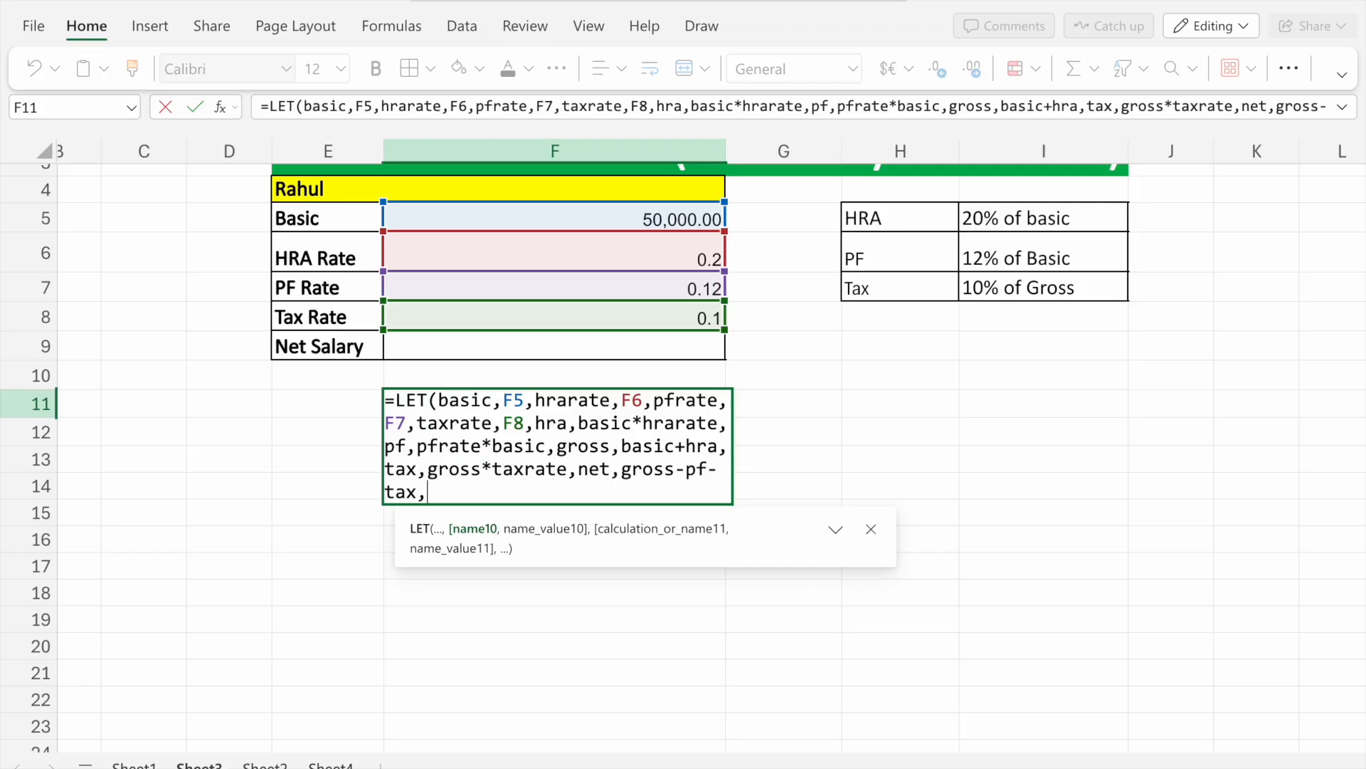
Step: Finish the LET formula in F11 with net as its final calculation, and reselect the cell to review it
type("net")
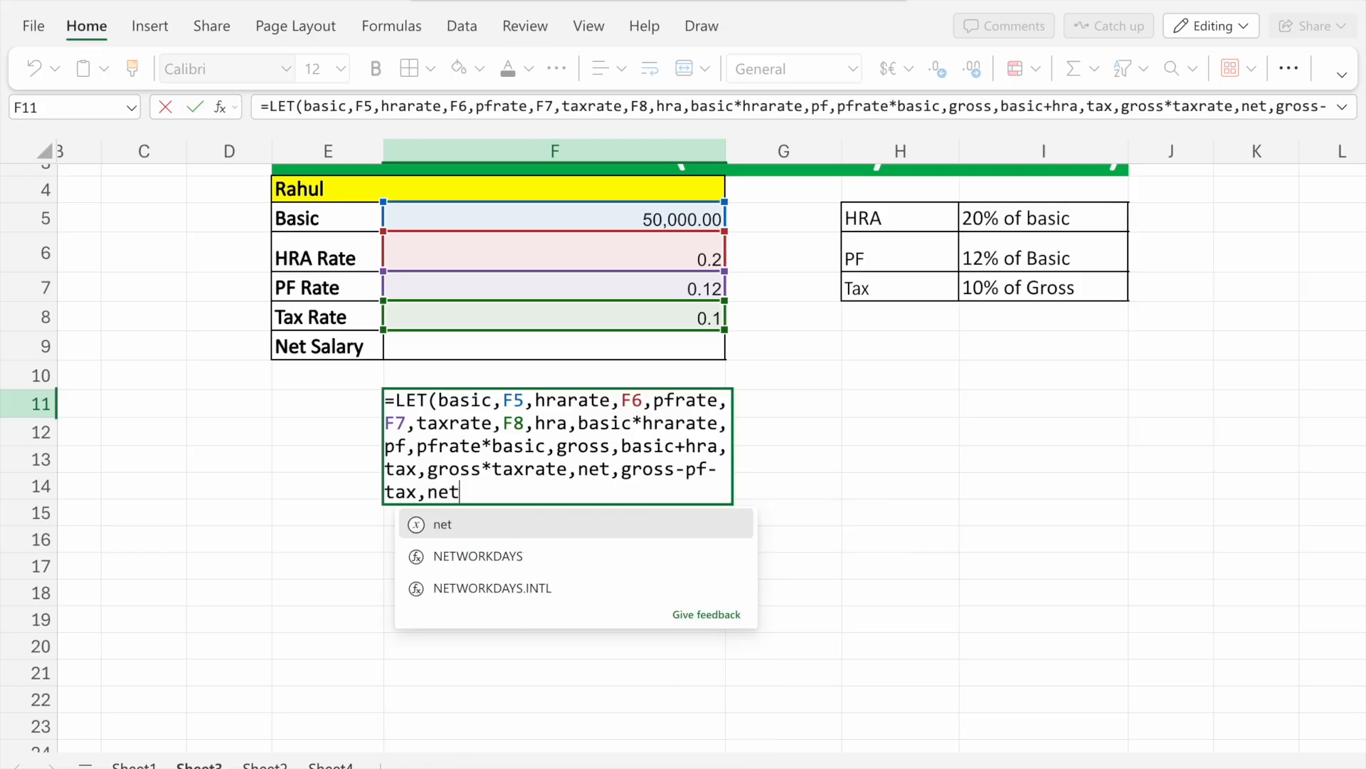
type(")")
key("Return")
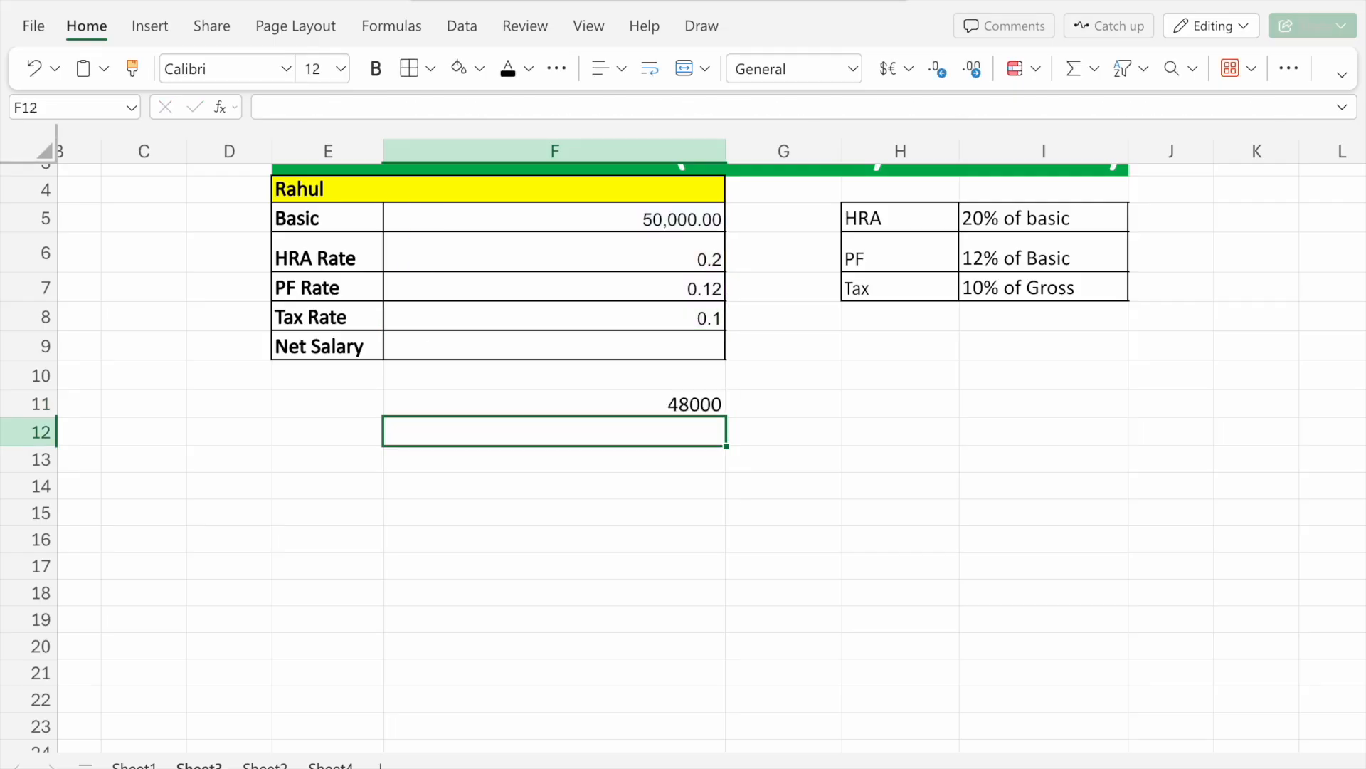
left_click(688, 411)
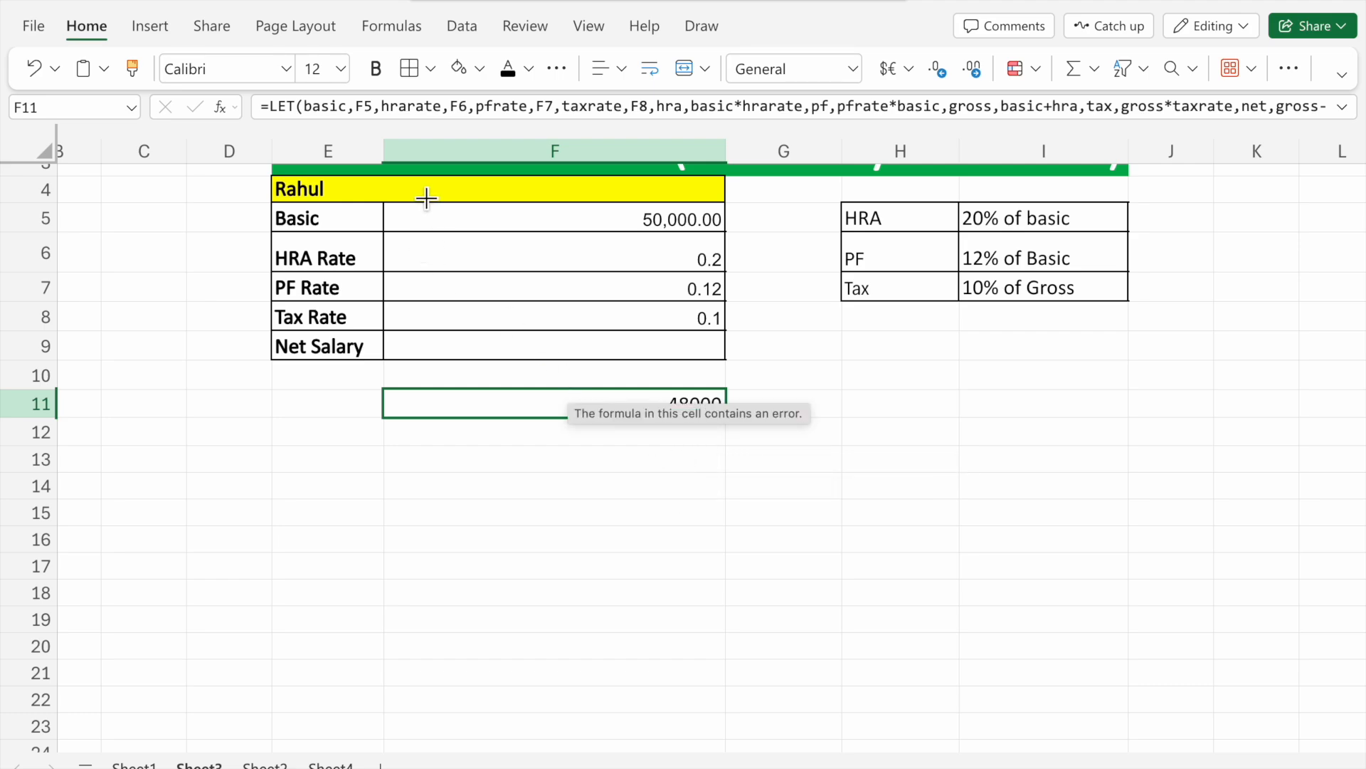
scroll(500, 400, "up", 1)
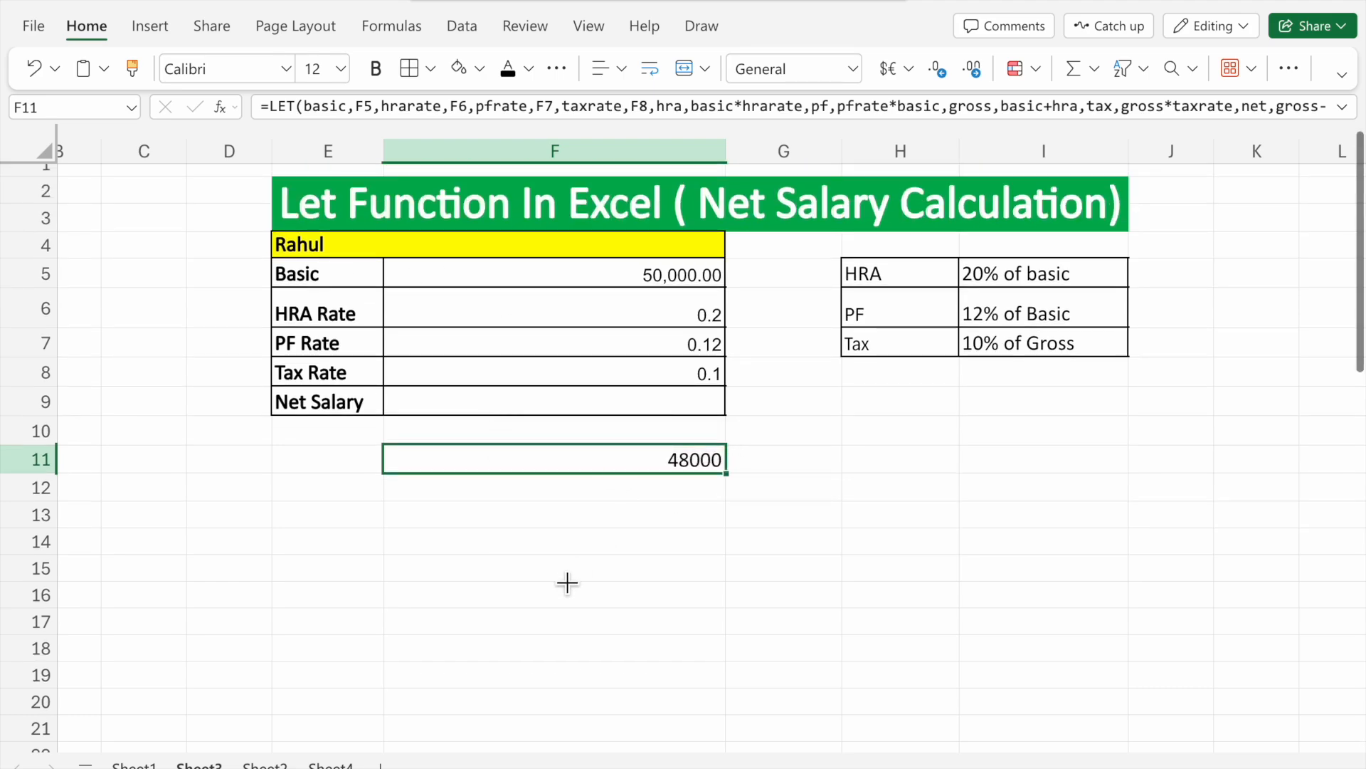